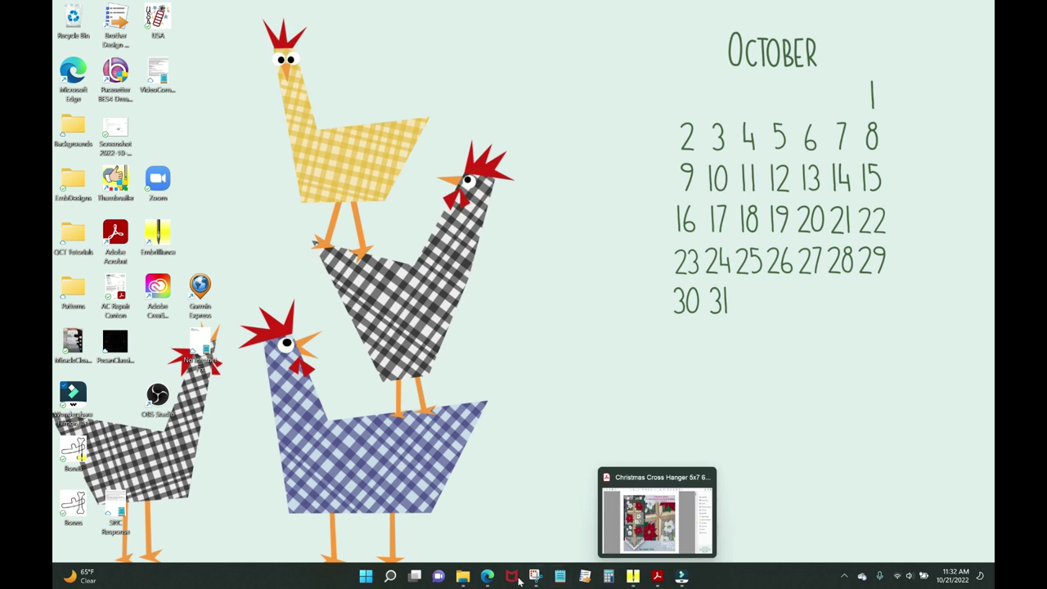
- Switch to Microsoft Edge, search the Sweet Pea store for "christmas cross" and open the Cross and Christmas Flowers Wall Hanging product
{"action": "left_click", "coordinate": [487, 579]}
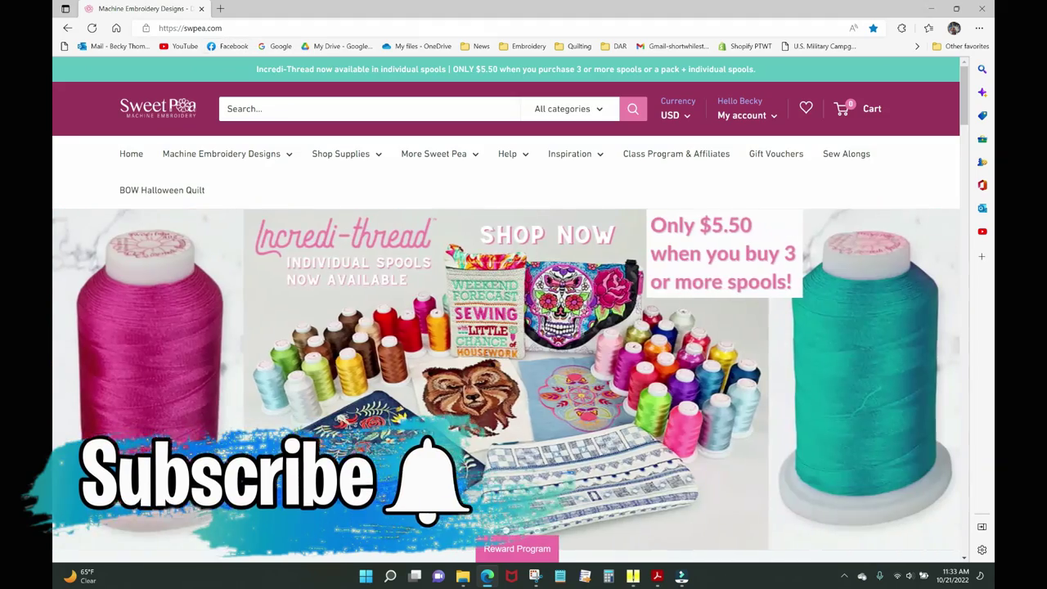
{"action": "left_click", "coordinate": [227, 109]}
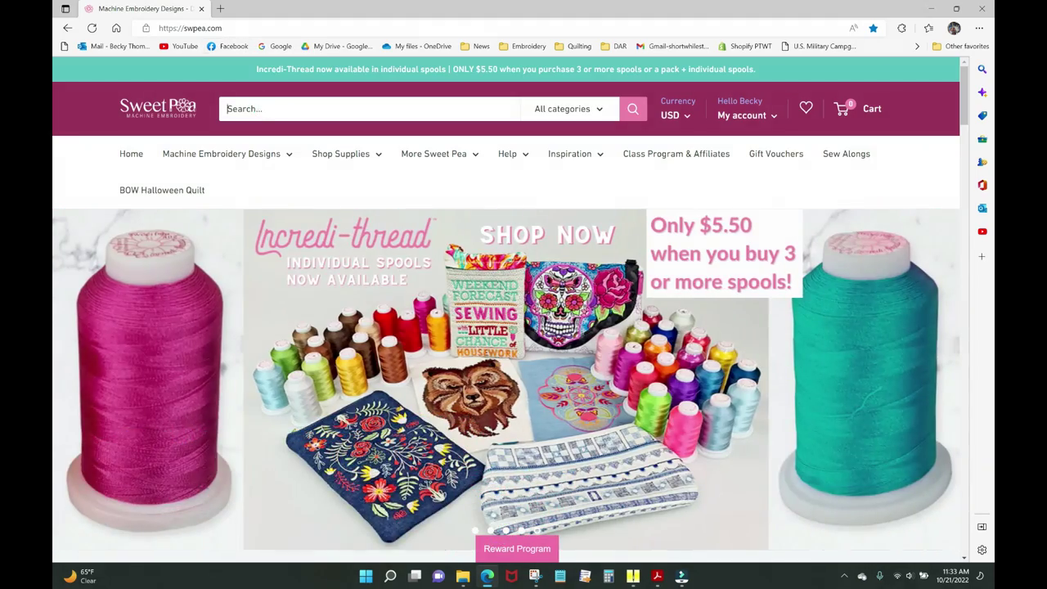
{"action": "type", "text": "christmas "}
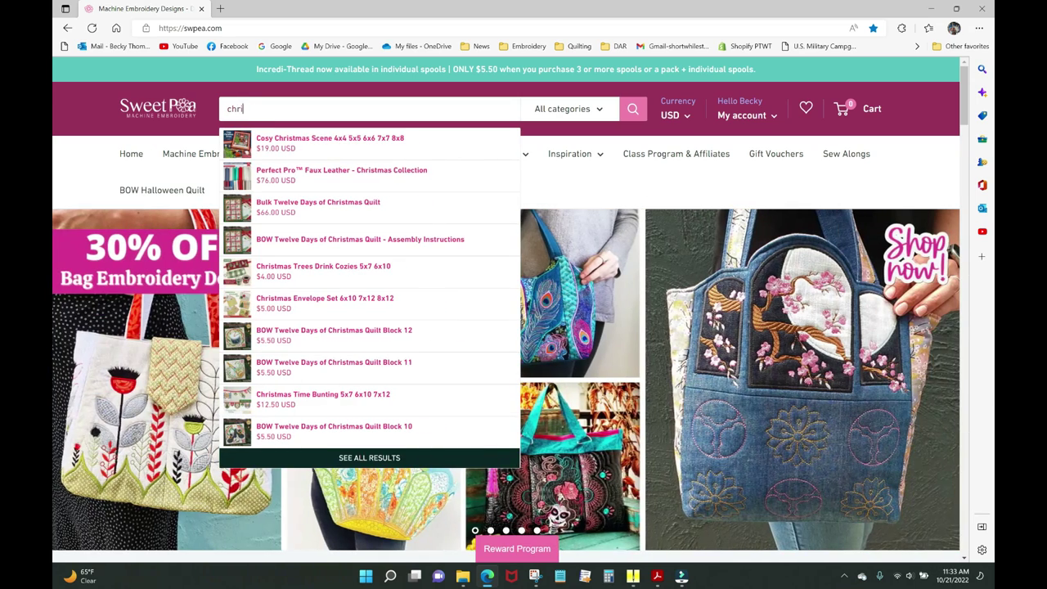
{"action": "type", "text": "cross"}
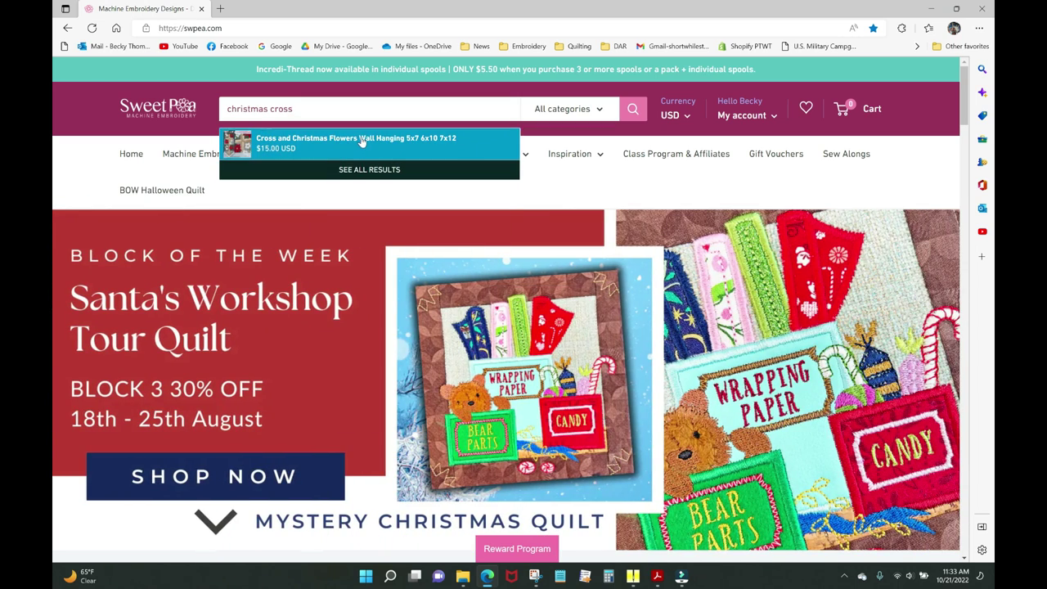
{"action": "left_click", "coordinate": [363, 141]}
- Add the Cross and Christmas Flowers Wall Hanging to the cart and decline the suggested extra products
{"action": "scroll", "coordinate": [939, 312], "scroll_direction": "down", "scroll_amount": 3}
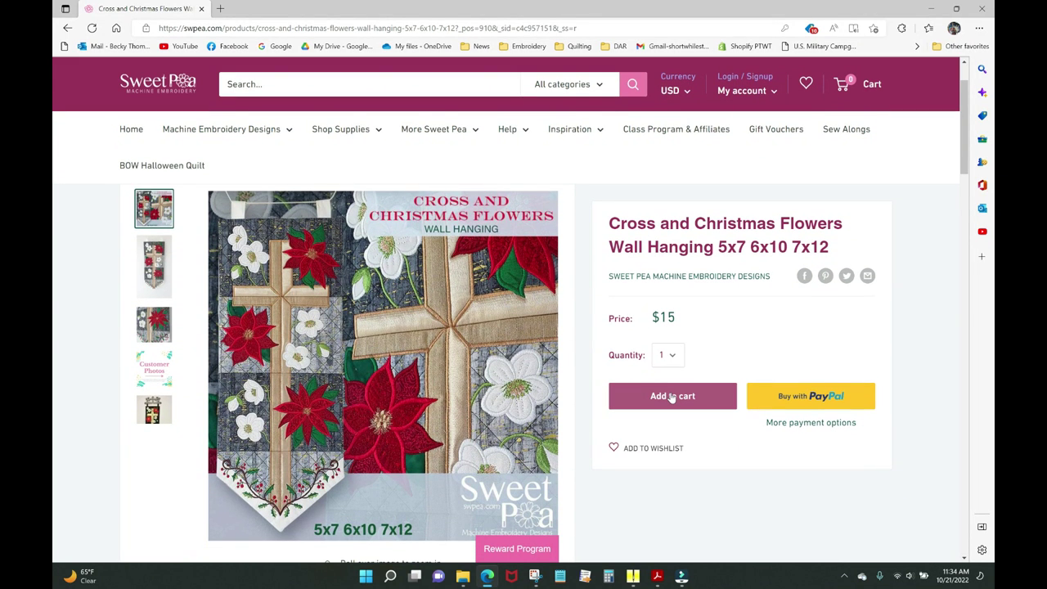
{"action": "left_click", "coordinate": [670, 397]}
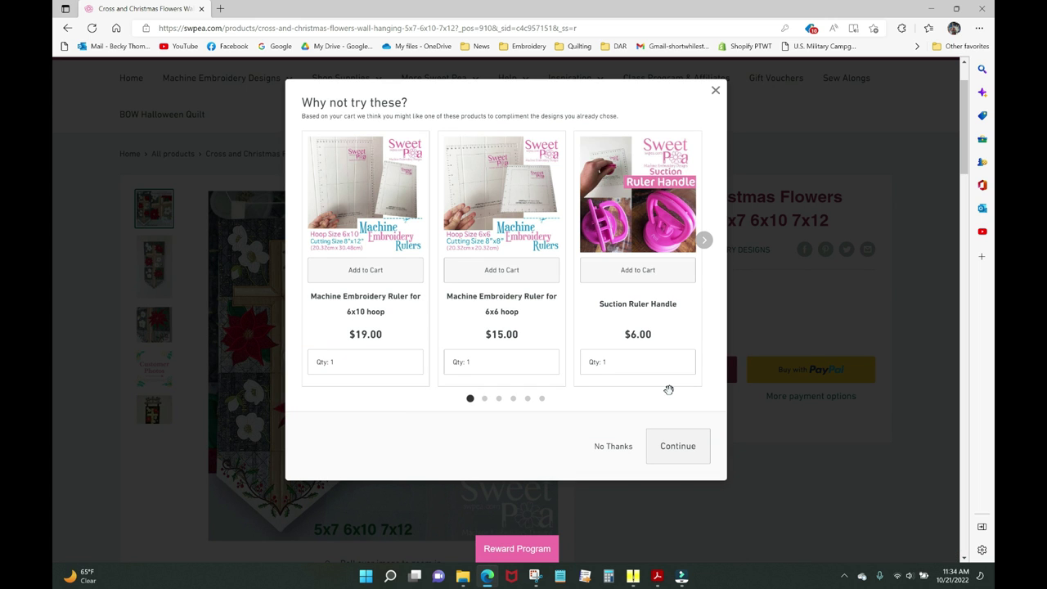
{"action": "left_click", "coordinate": [610, 447]}
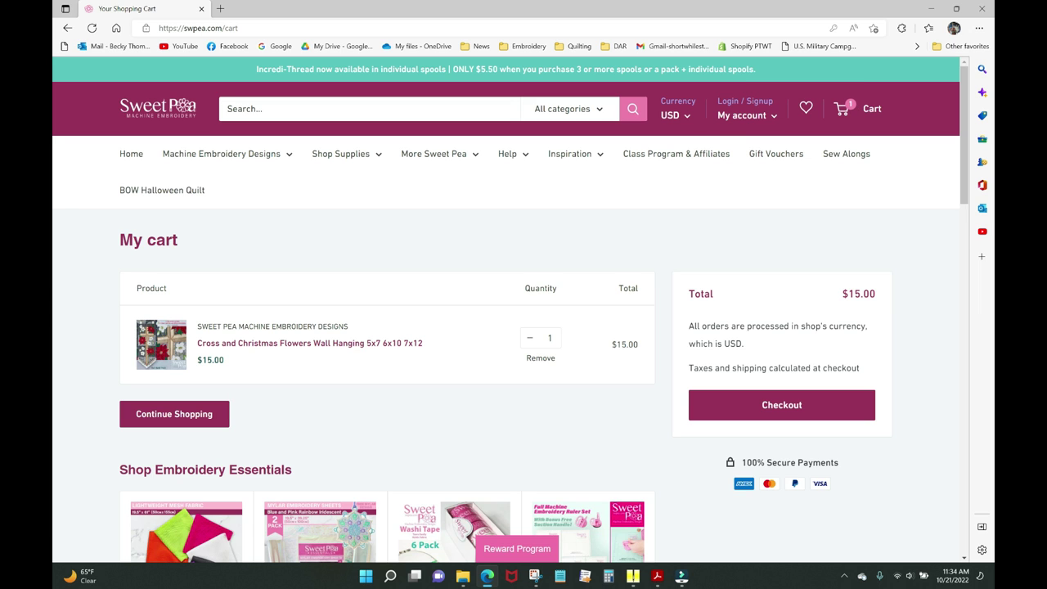
- Log in to the store account with the prefilled credentials and open the library of downloadable files
{"action": "left_click", "coordinate": [743, 116]}
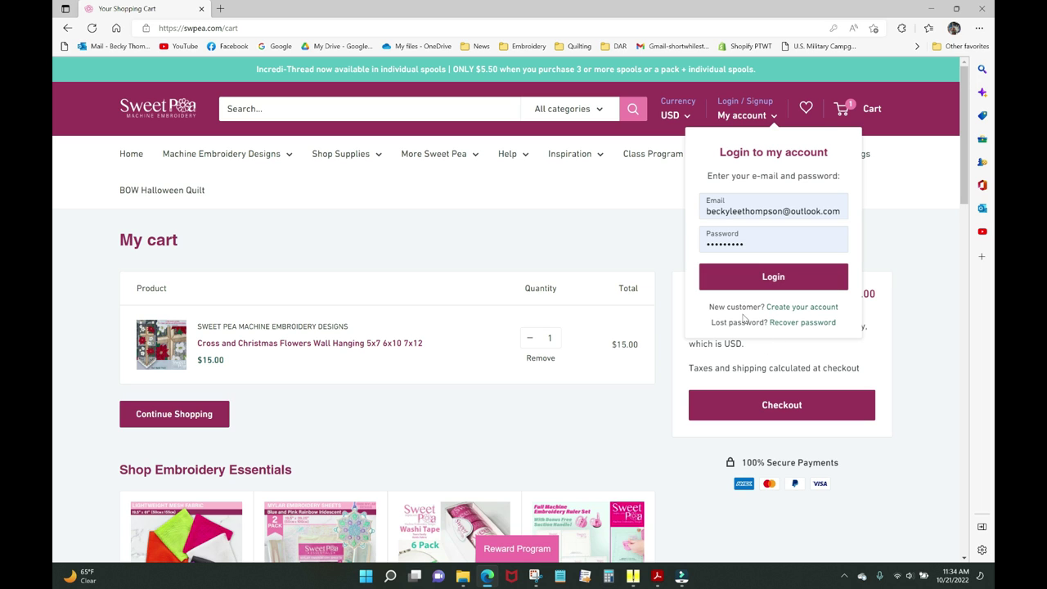
{"action": "left_click", "coordinate": [912, 234]}
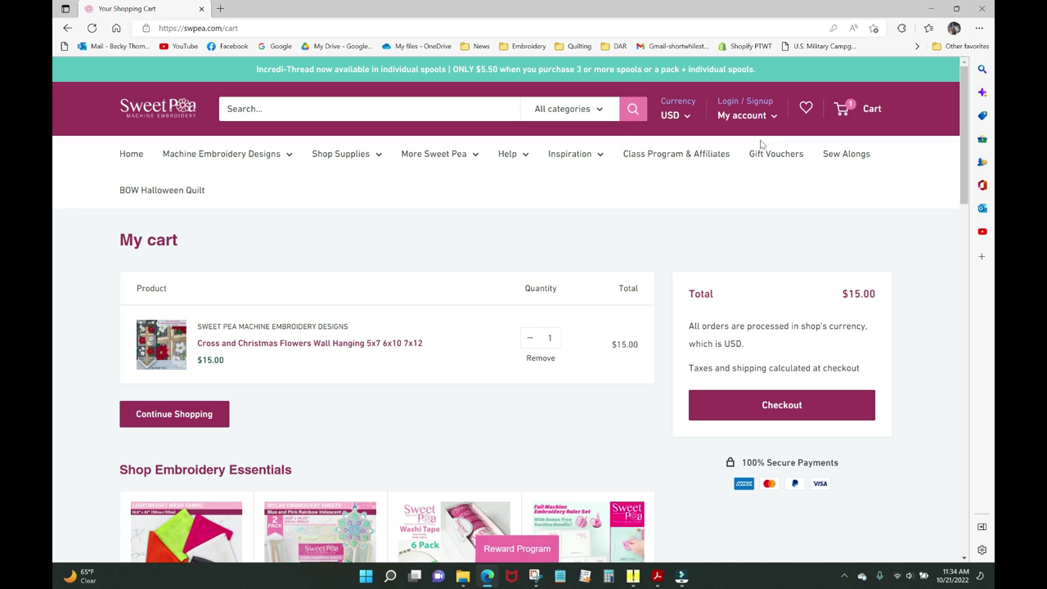
{"action": "left_click", "coordinate": [747, 116]}
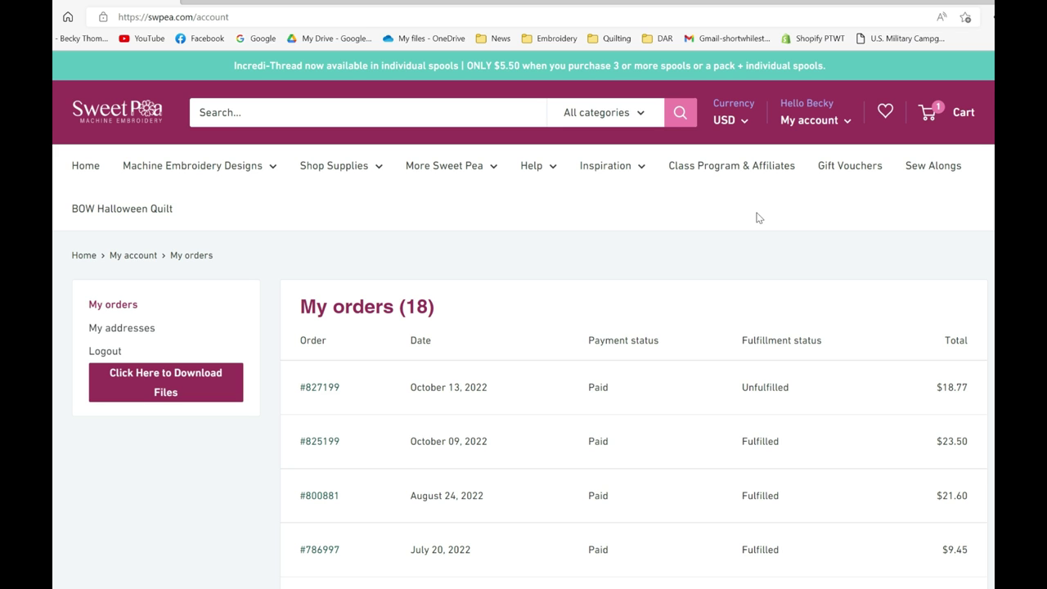
{"action": "mouse_move", "coordinate": [808, 123]}
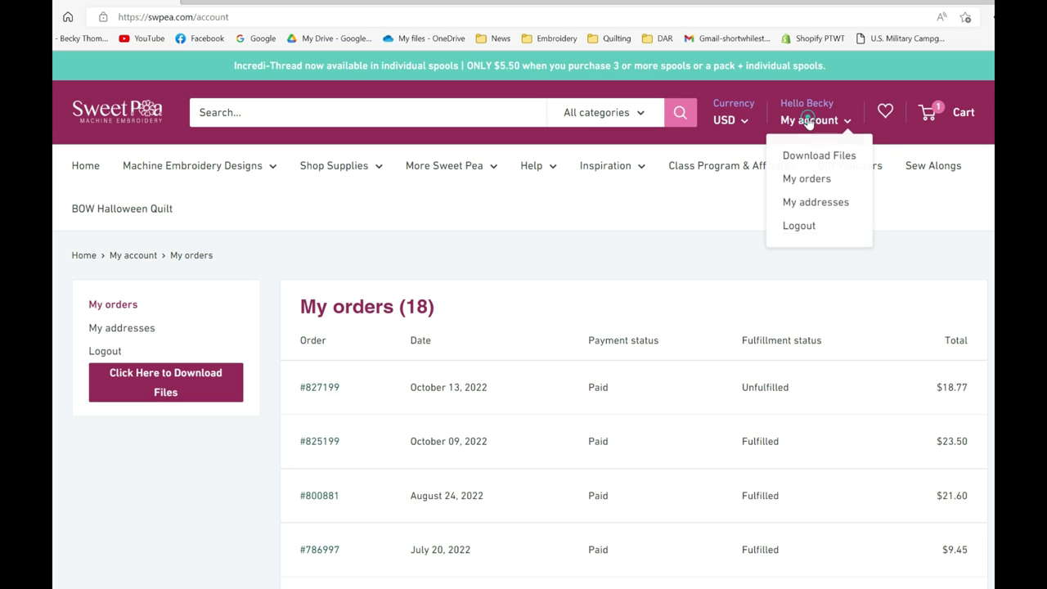
{"action": "left_click", "coordinate": [813, 156]}
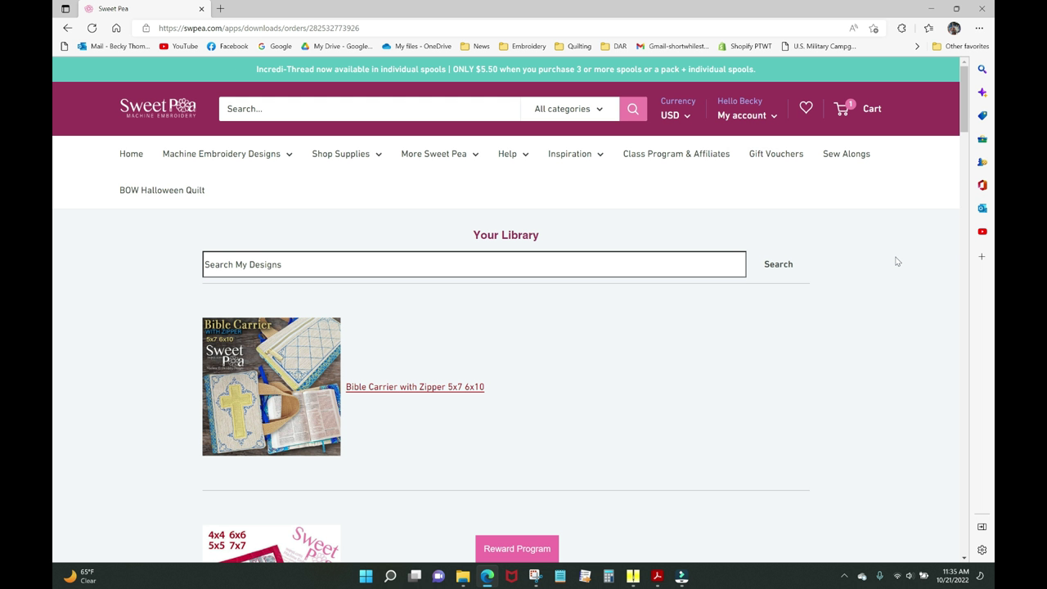
- Download "Files English instructions Christmas Cross Hanger.zip" for the Cross and Christmas Flowers Wall Hanging from the design library
{"action": "scroll", "coordinate": [890, 264], "scroll_direction": "down", "scroll_amount": 5}
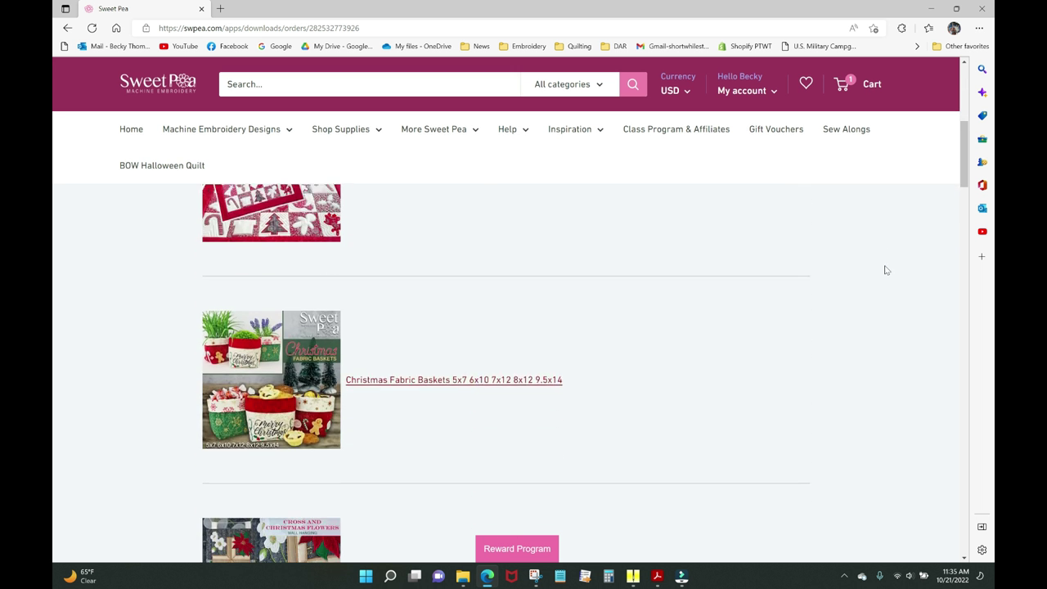
{"action": "scroll", "coordinate": [885, 270], "scroll_direction": "up", "scroll_amount": 1}
{"action": "scroll", "coordinate": [886, 269], "scroll_direction": "down", "scroll_amount": 3}
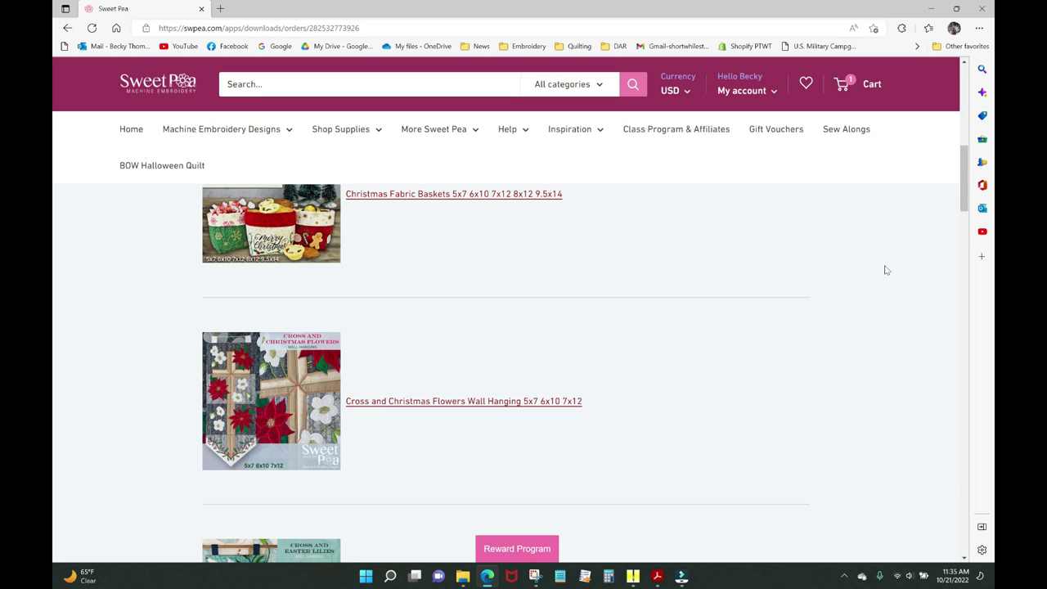
{"action": "left_click", "coordinate": [455, 403]}
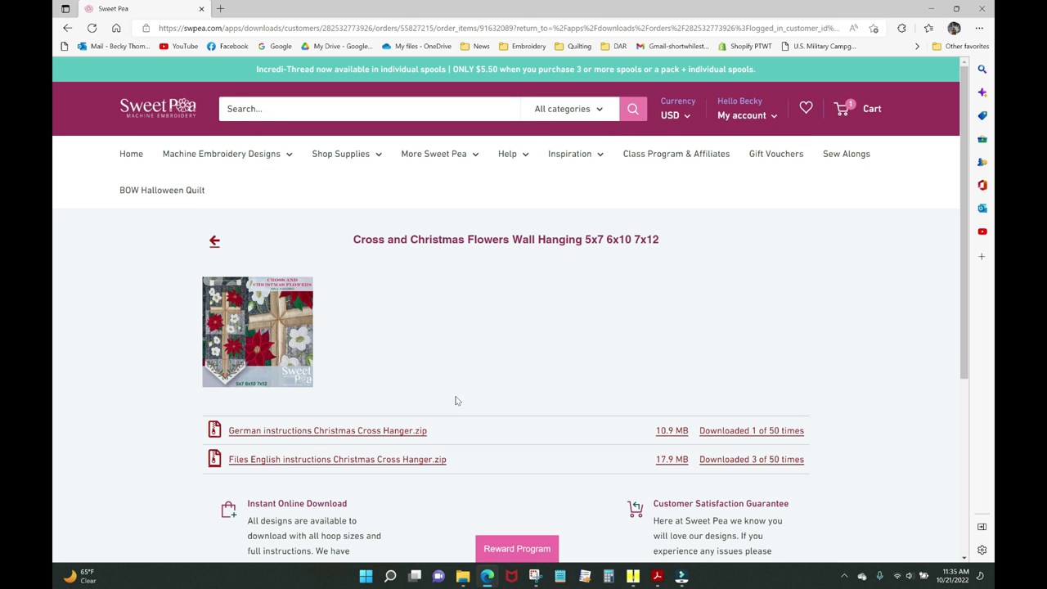
{"action": "scroll", "coordinate": [962, 168], "scroll_direction": "down", "scroll_amount": 1}
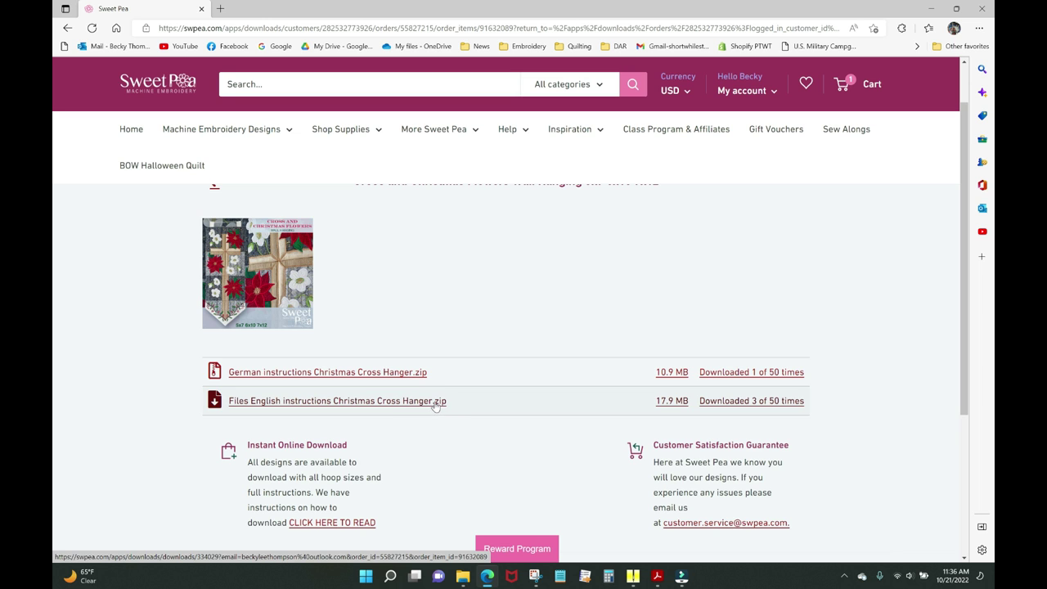
{"action": "left_click", "coordinate": [327, 402]}
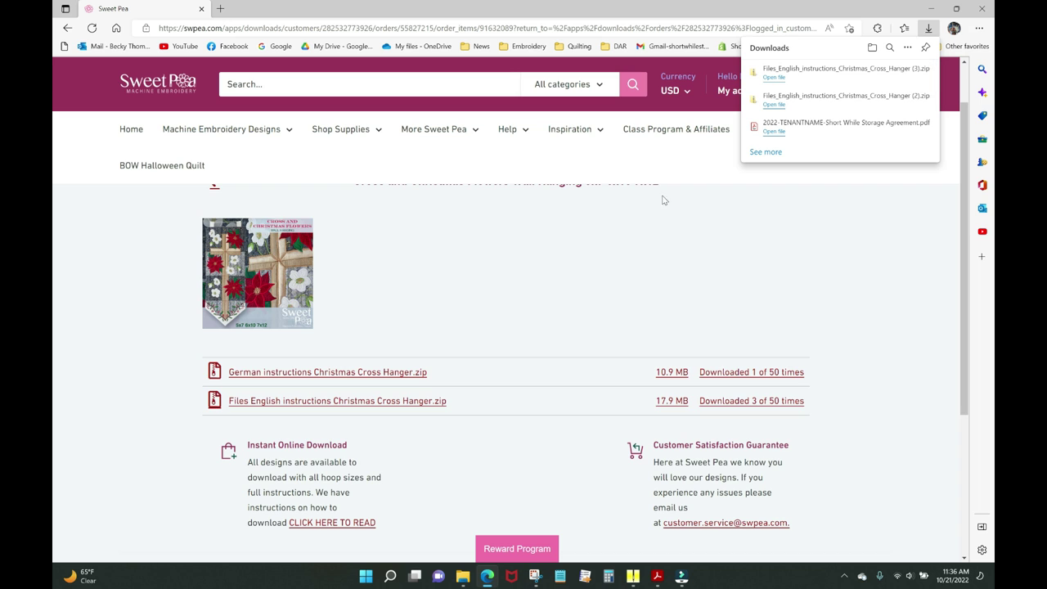
- Switch to the File Explorer window that shows the Documents folder
{"action": "left_click", "coordinate": [462, 579]}
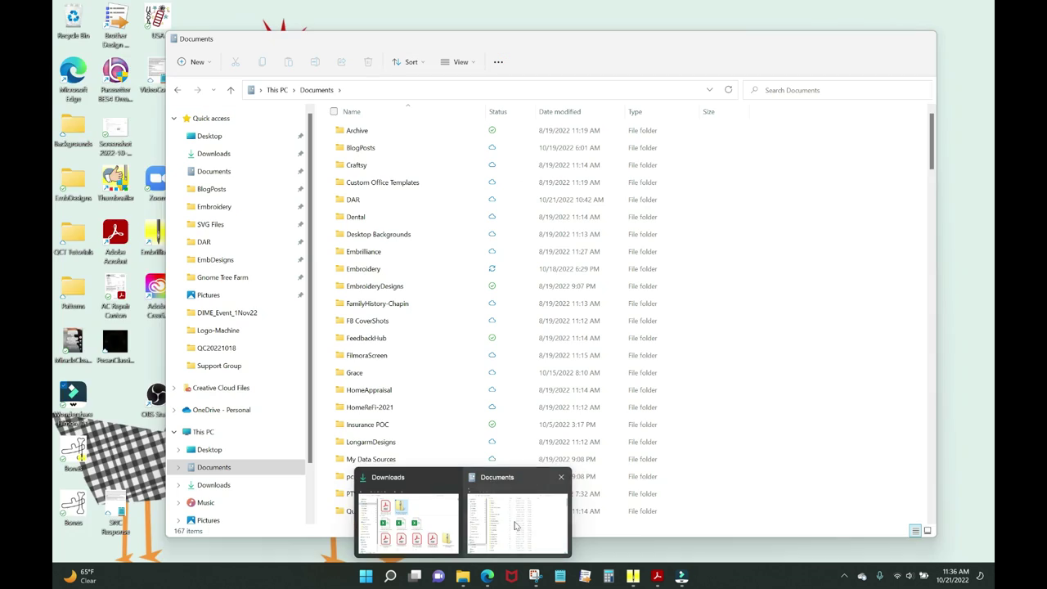
{"action": "left_click", "coordinate": [515, 523]}
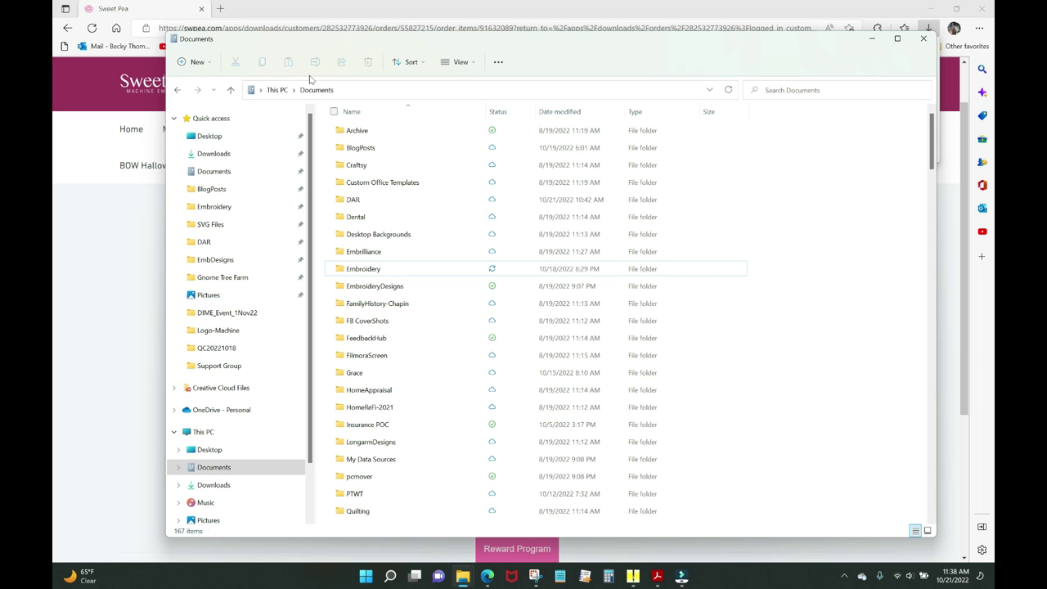
- Hide the navigation pane of the Documents window and show it again
{"action": "left_click", "coordinate": [462, 63]}
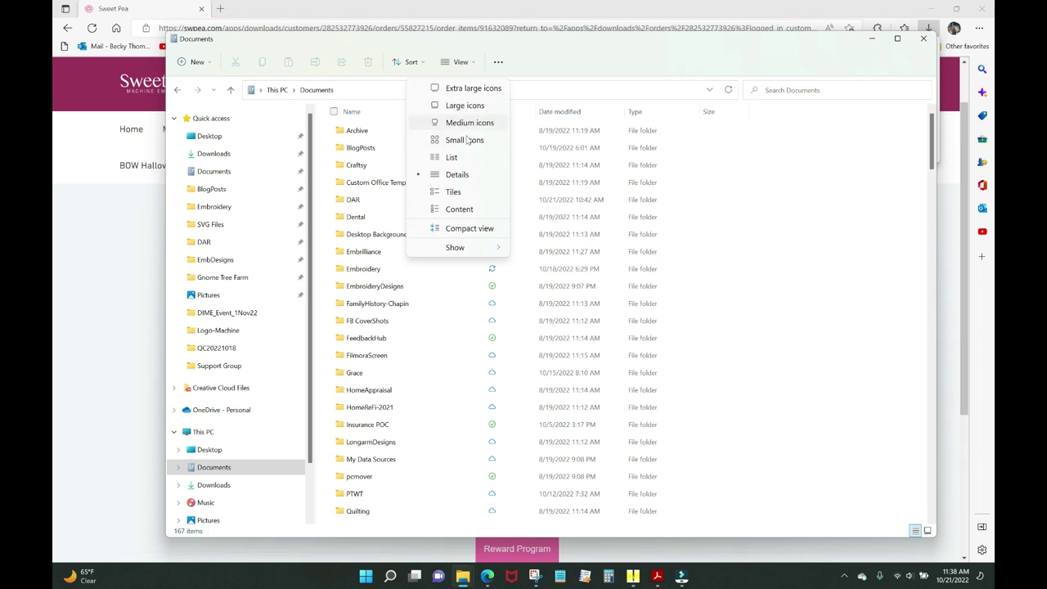
{"action": "mouse_move", "coordinate": [466, 251]}
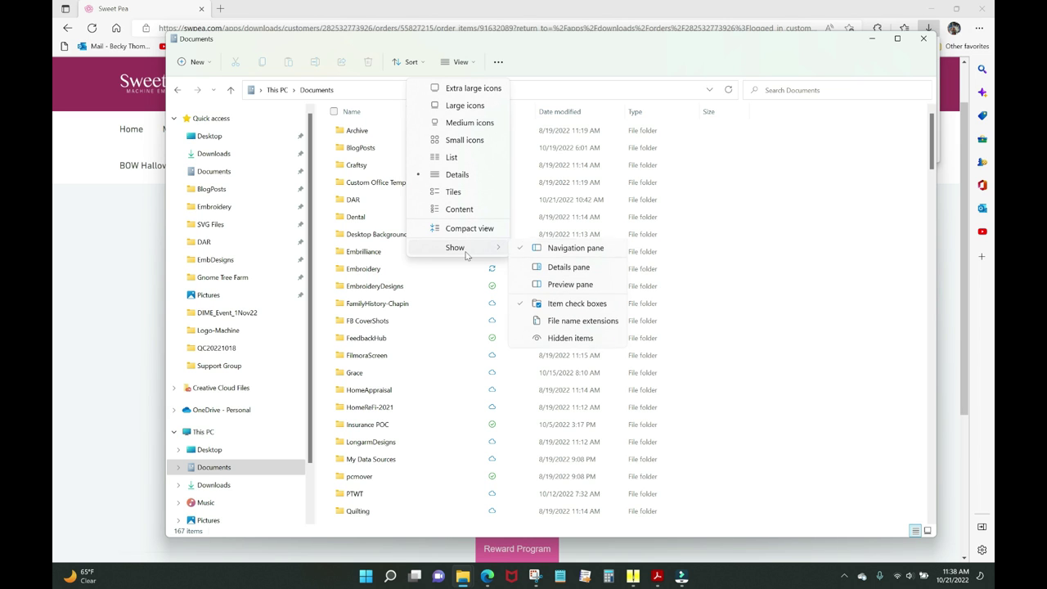
{"action": "left_click", "coordinate": [552, 251]}
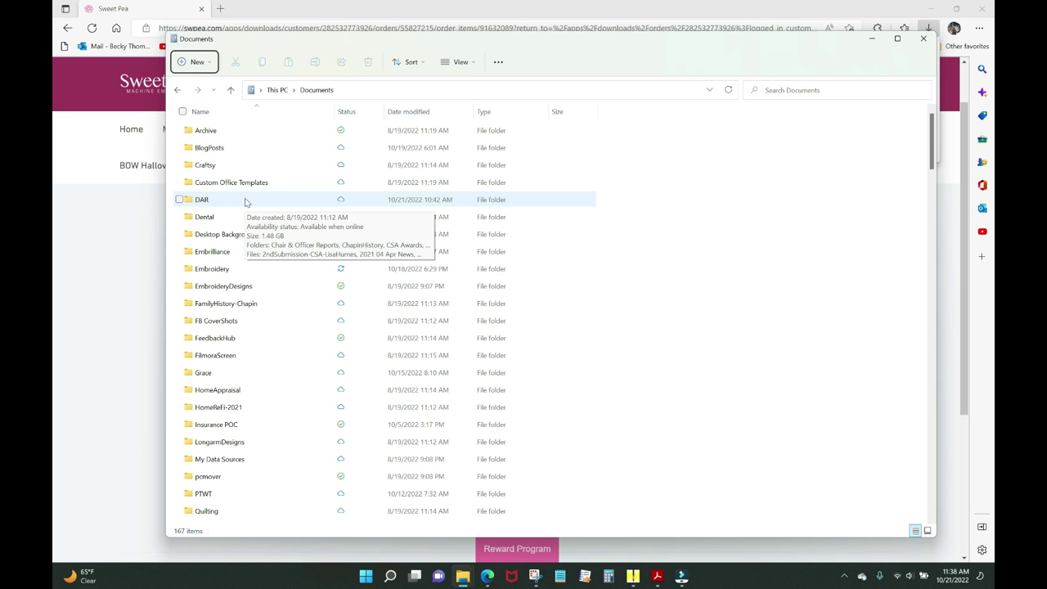
{"action": "left_click", "coordinate": [464, 63]}
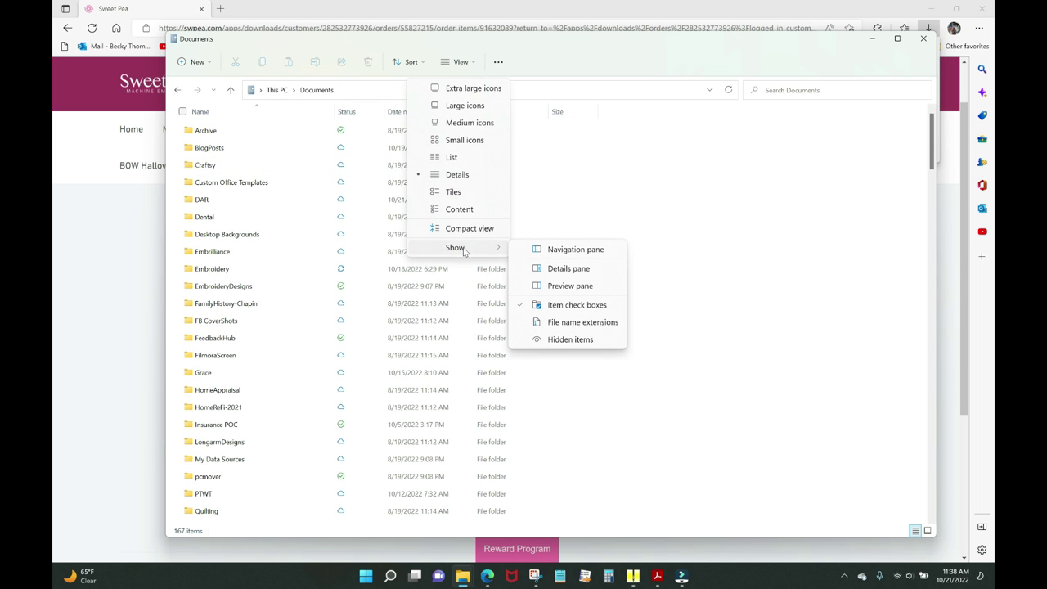
{"action": "left_click", "coordinate": [562, 254]}
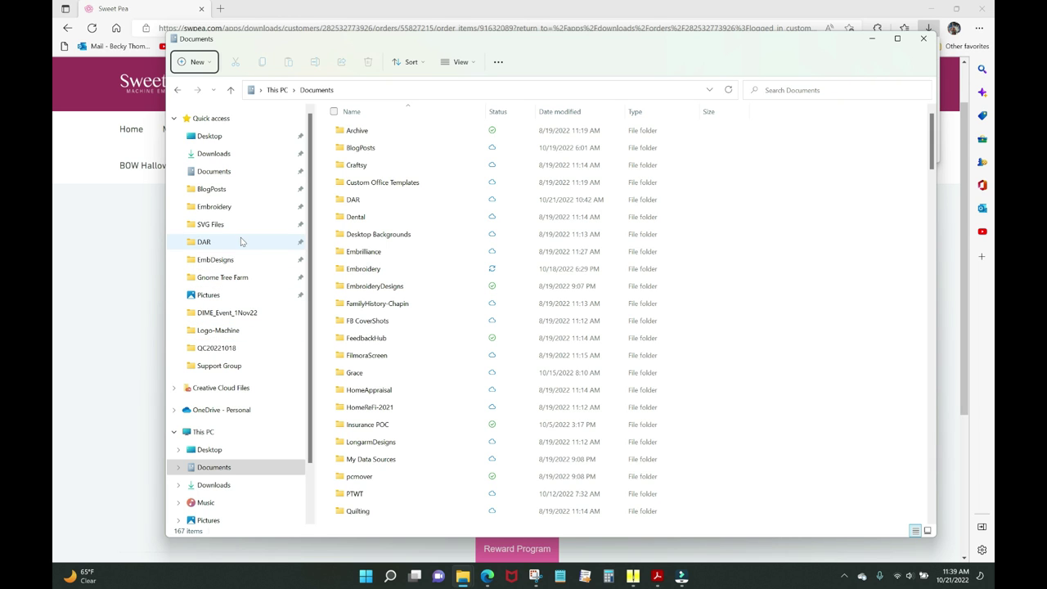
- Open the Christmas folder inside the Embroidery folder of Documents
{"action": "double_click", "coordinate": [363, 268]}
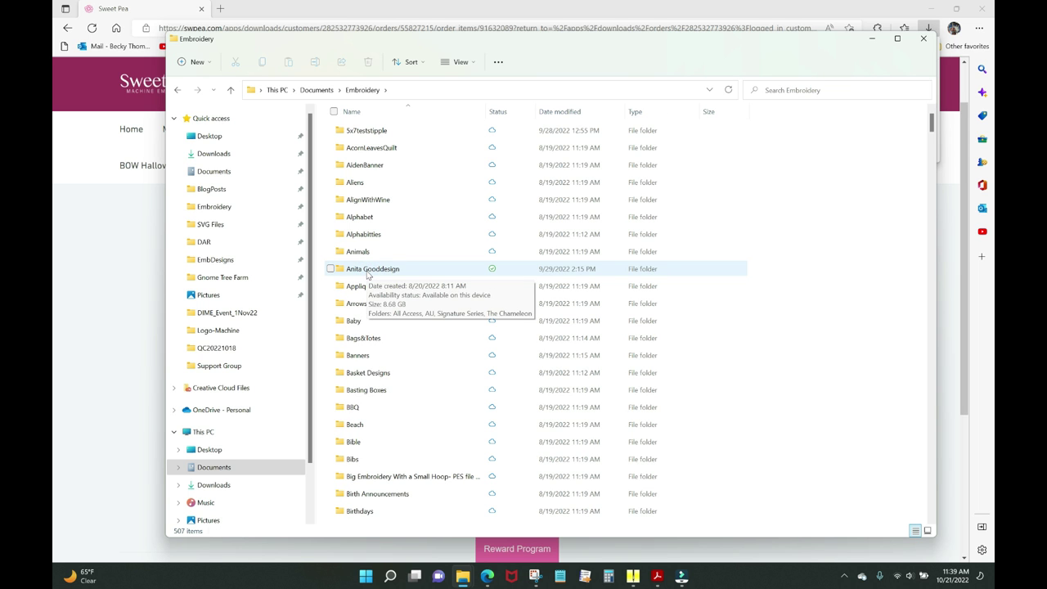
{"action": "scroll", "coordinate": [387, 189], "scroll_direction": "down", "scroll_amount": 1}
{"action": "scroll", "coordinate": [389, 195], "scroll_direction": "down", "scroll_amount": 8}
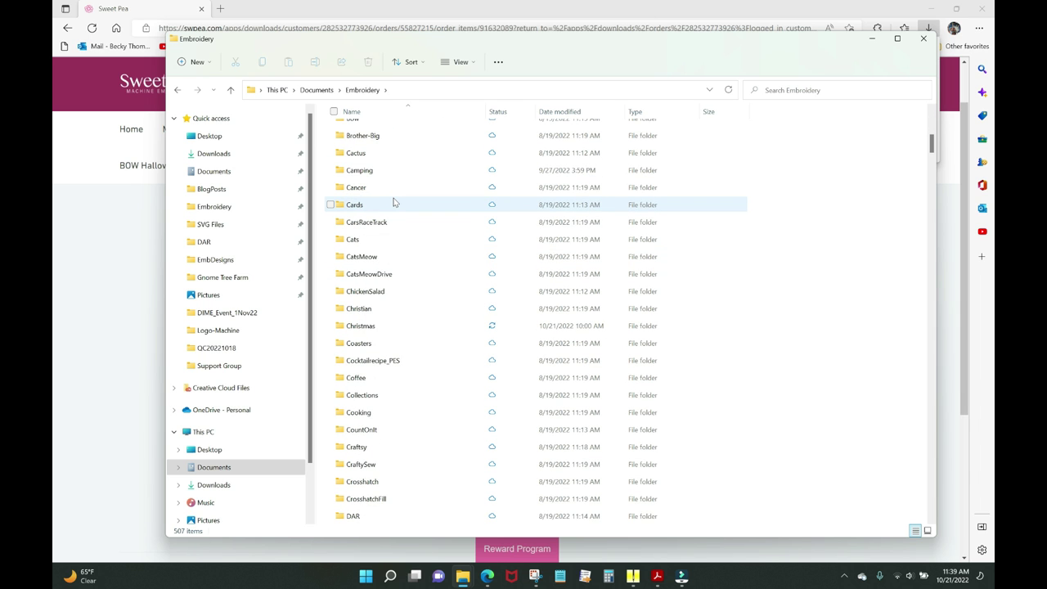
{"action": "scroll", "coordinate": [393, 202], "scroll_direction": "down", "scroll_amount": 1}
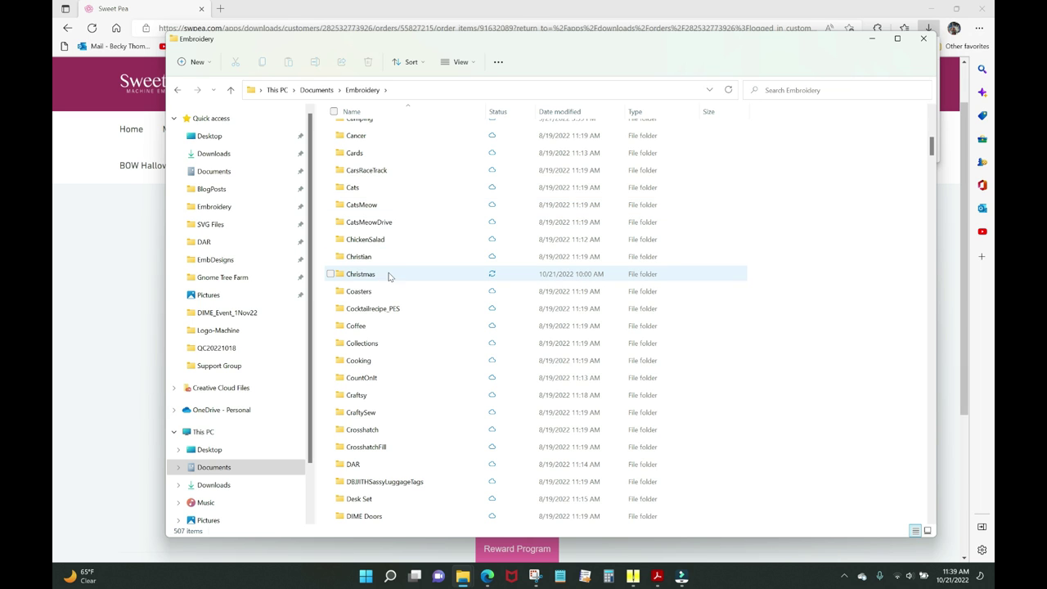
{"action": "mouse_move", "coordinate": [393, 278]}
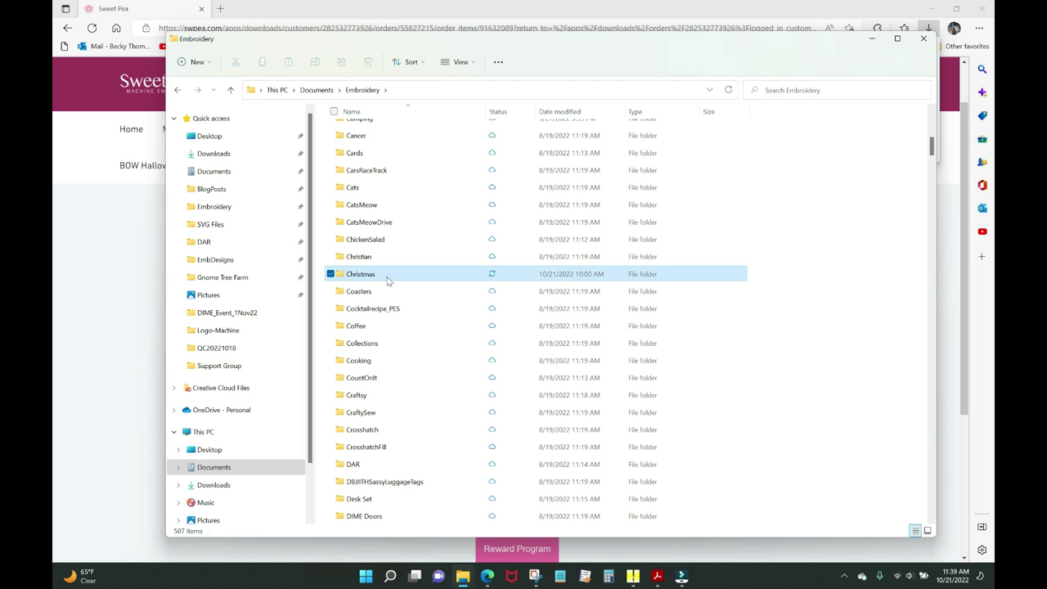
{"action": "double_click", "coordinate": [387, 276]}
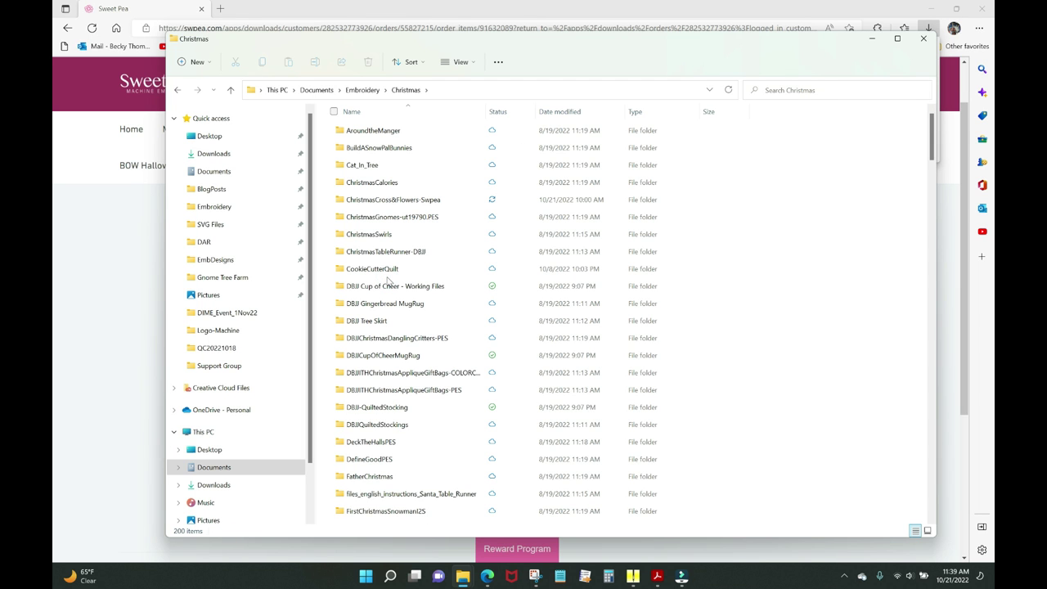
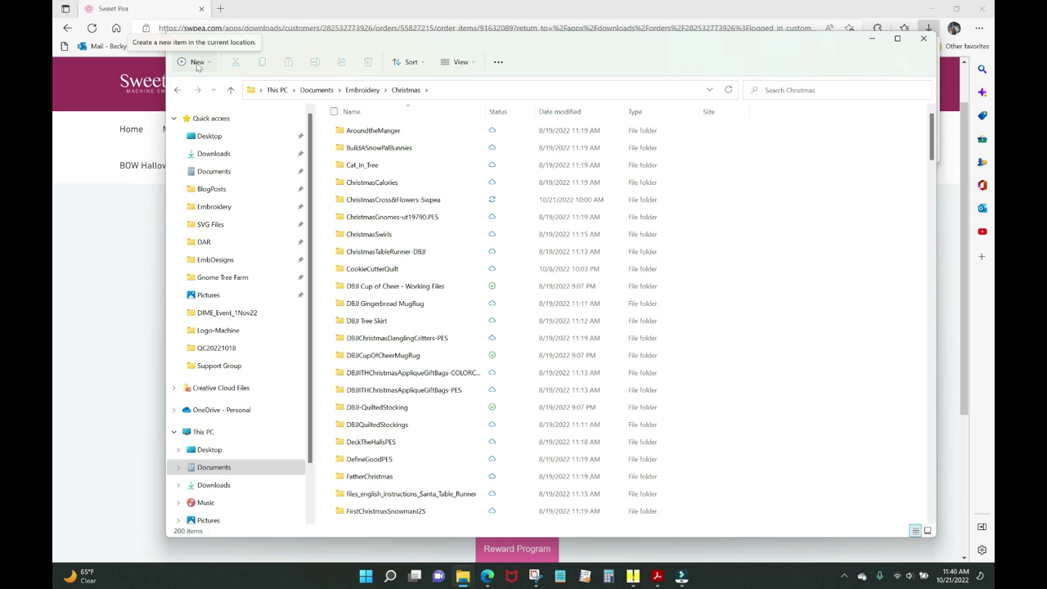
- Try to create a folder named ChristmasCross&Flowers-Swpea in the Christmas folder, declining to merge it with the existing folder
{"action": "left_click", "coordinate": [197, 63]}
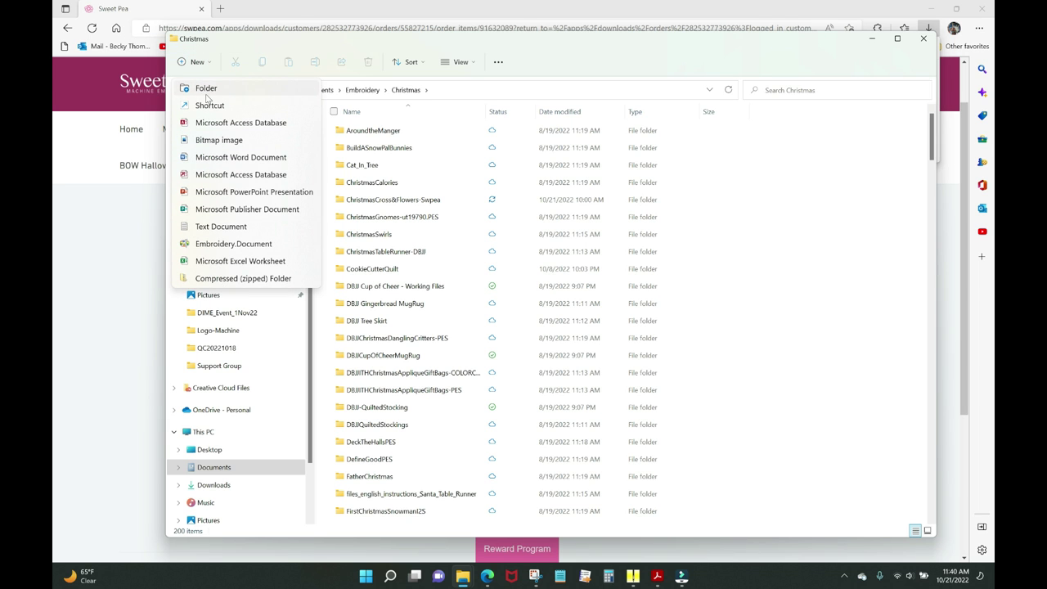
{"action": "left_click", "coordinate": [205, 88]}
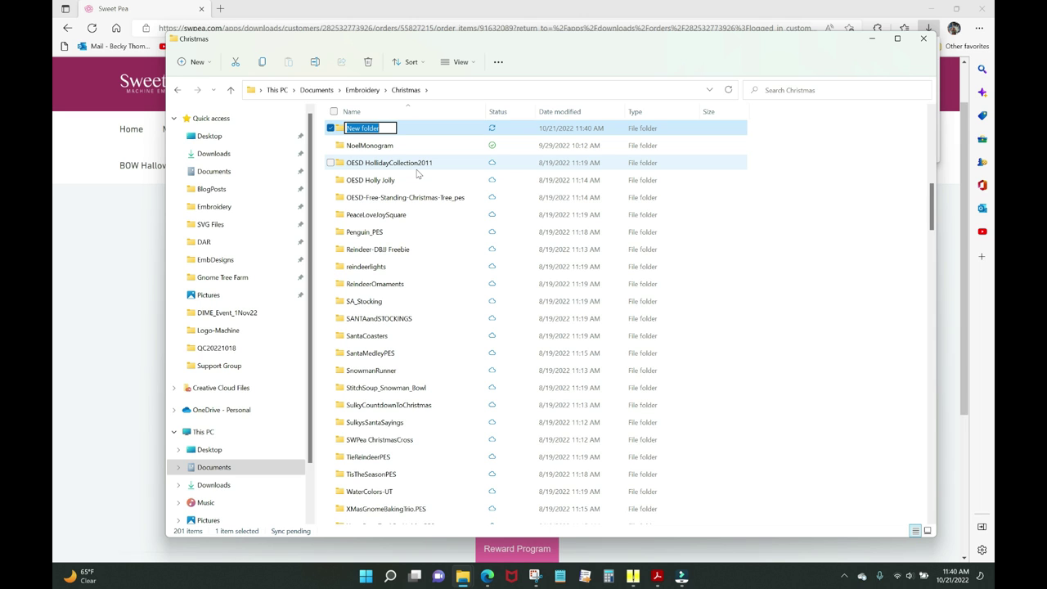
{"action": "type", "text": "ChristmasCross"}
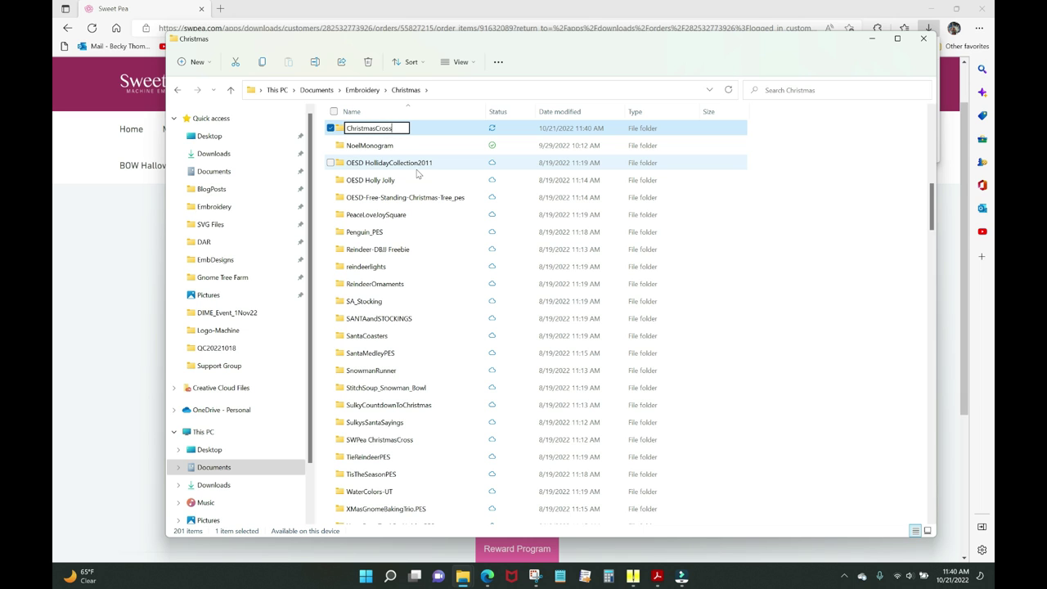
{"action": "type", "text": "&Flowers-Swpea"}
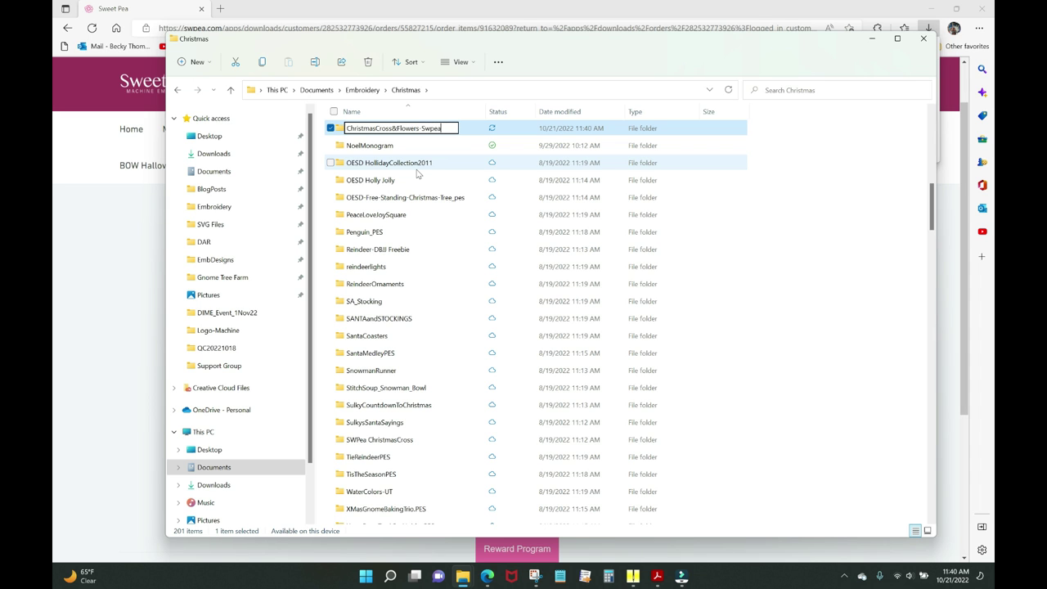
{"action": "key", "text": "Return"}
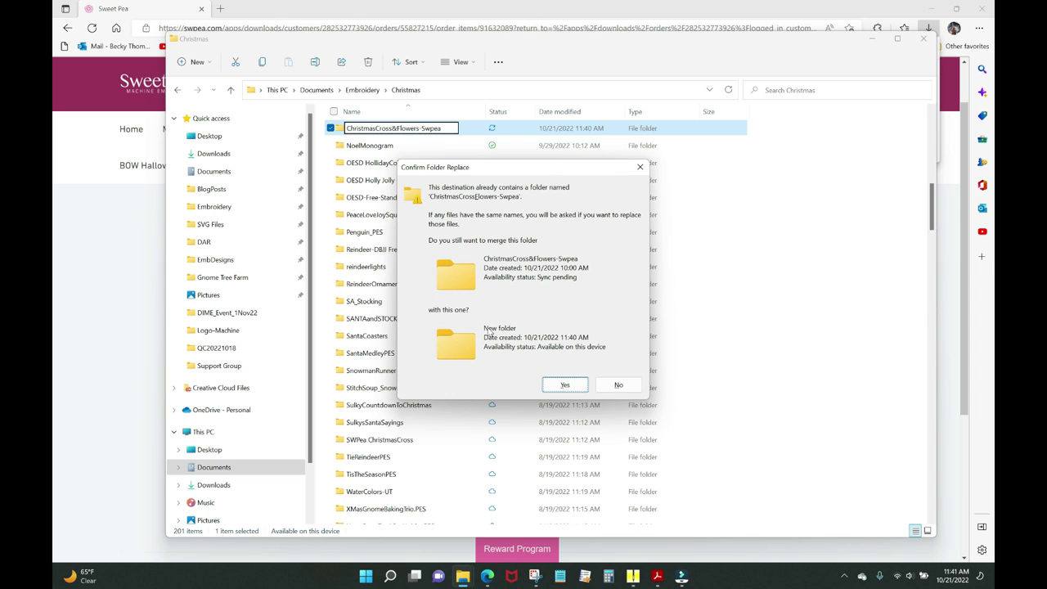
{"action": "left_click", "coordinate": [446, 131]}
{"action": "left_click", "coordinate": [618, 384]}
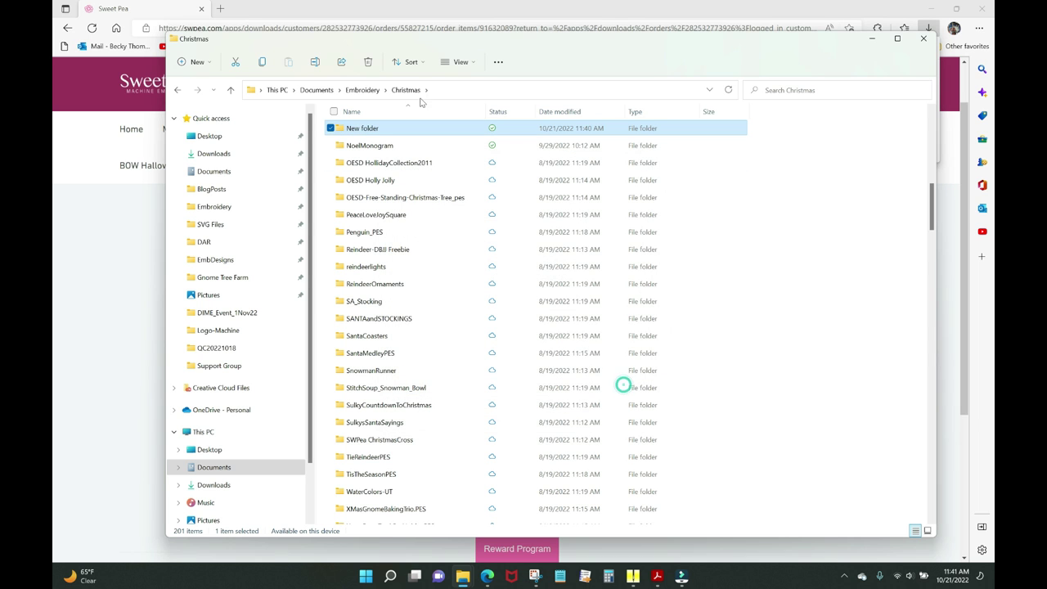
{"action": "left_click", "coordinate": [381, 129]}
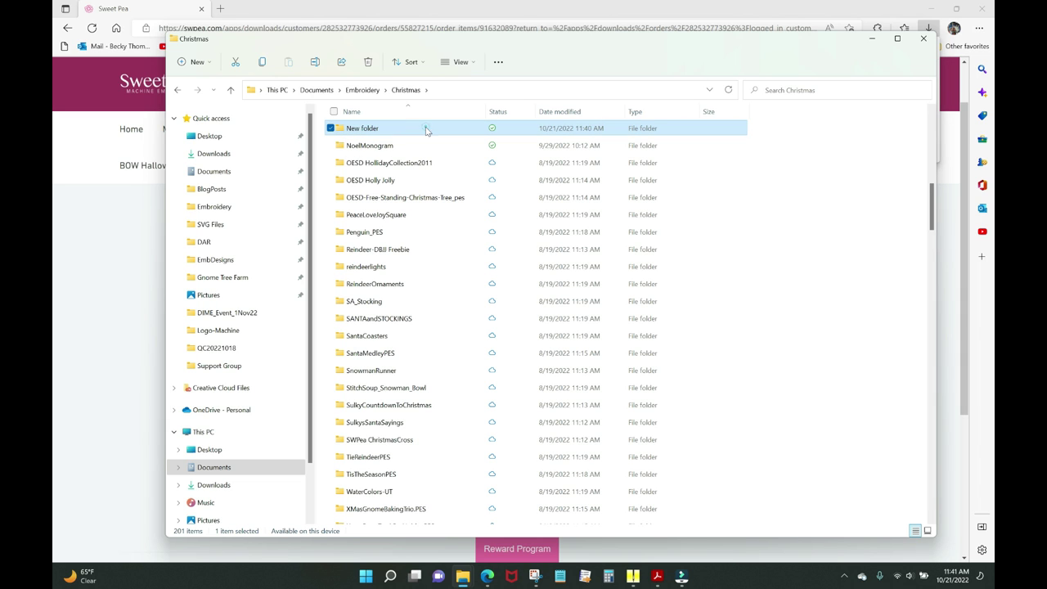
{"action": "left_click", "coordinate": [391, 163]}
{"action": "left_click", "coordinate": [388, 129]}
{"action": "right_click", "coordinate": [387, 129]}
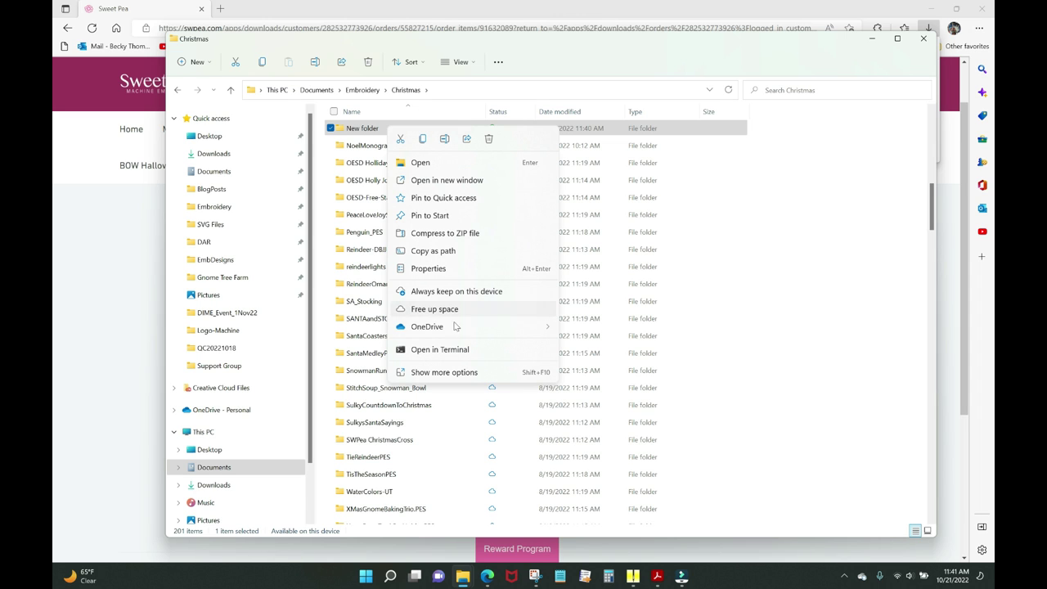
{"action": "left_click", "coordinate": [444, 372]}
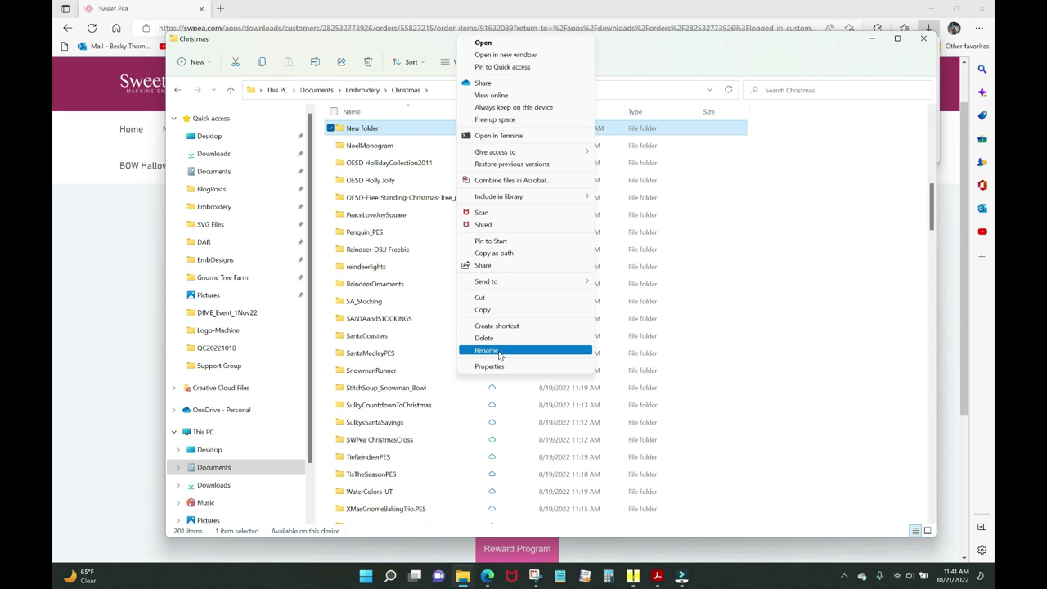
{"action": "left_click", "coordinate": [382, 129]}
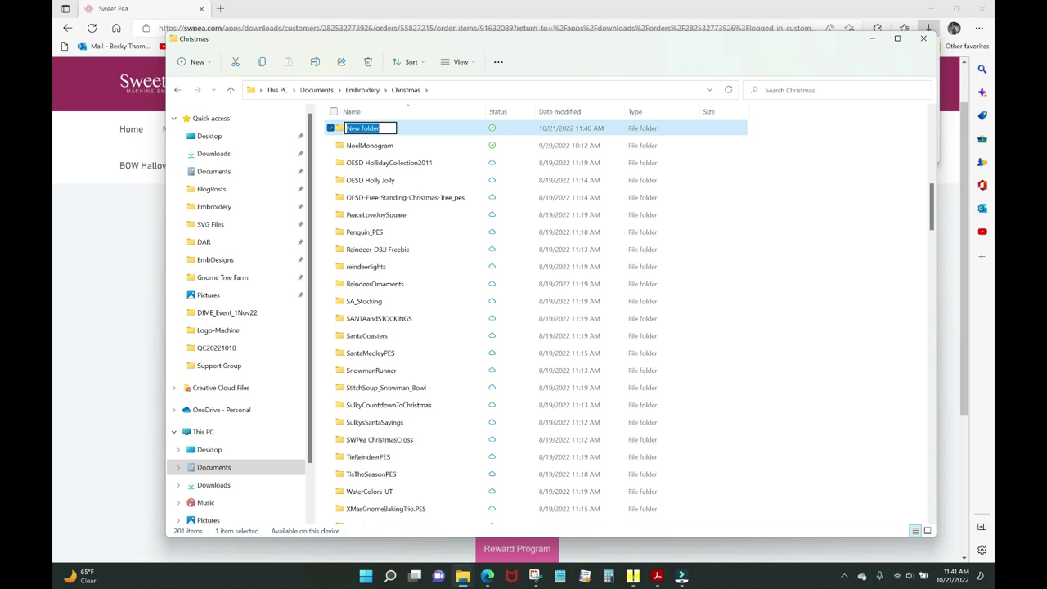
{"action": "left_click", "coordinate": [394, 163]}
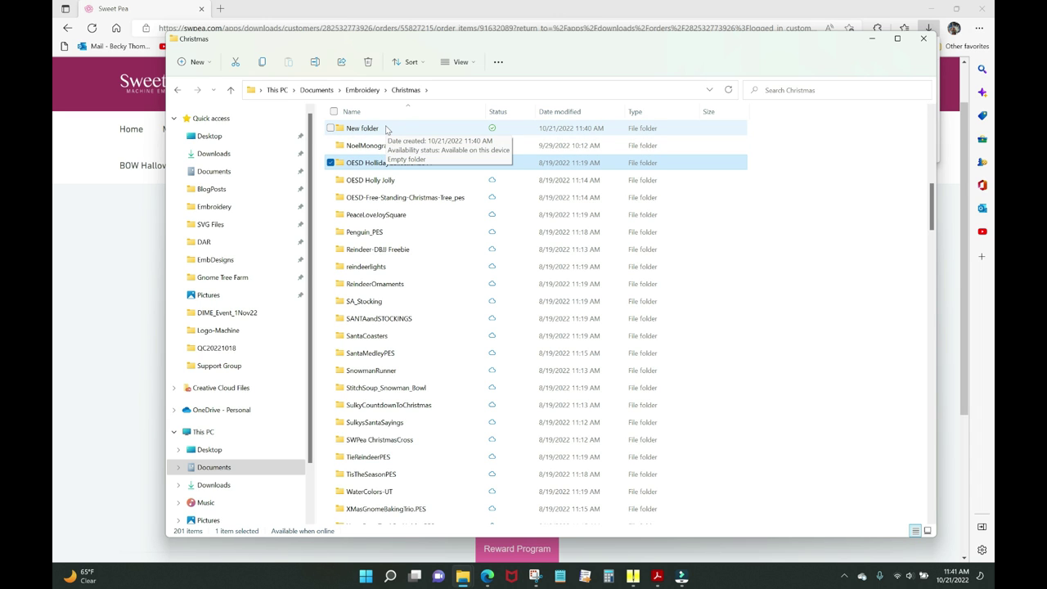
- Delete the empty "New folder" from the Christmas folder
{"action": "right_click", "coordinate": [386, 129]}
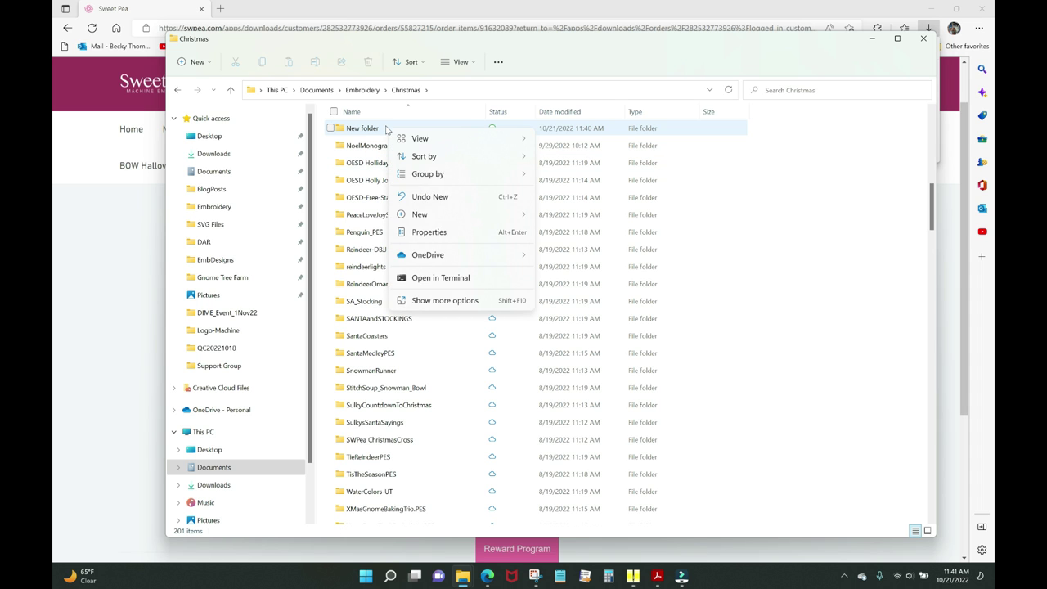
{"action": "left_click", "coordinate": [386, 129]}
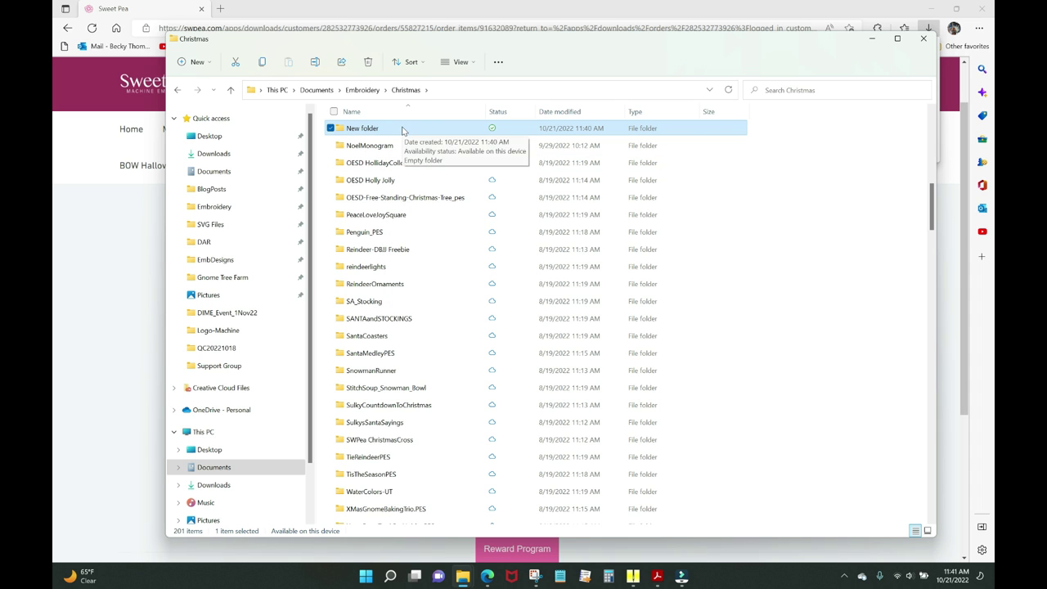
{"action": "right_click", "coordinate": [404, 130]}
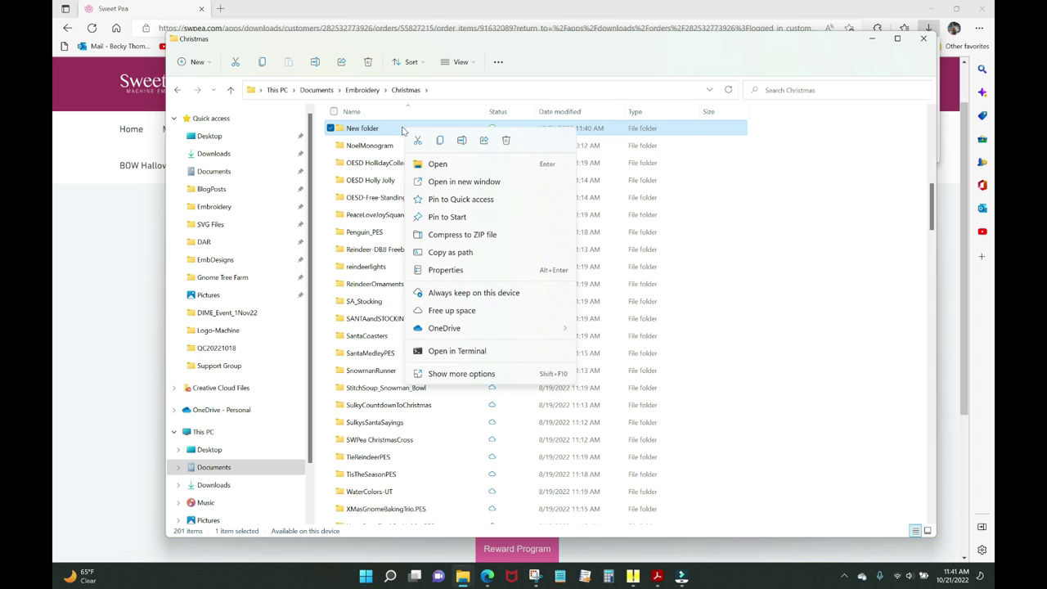
{"action": "left_click", "coordinate": [507, 141]}
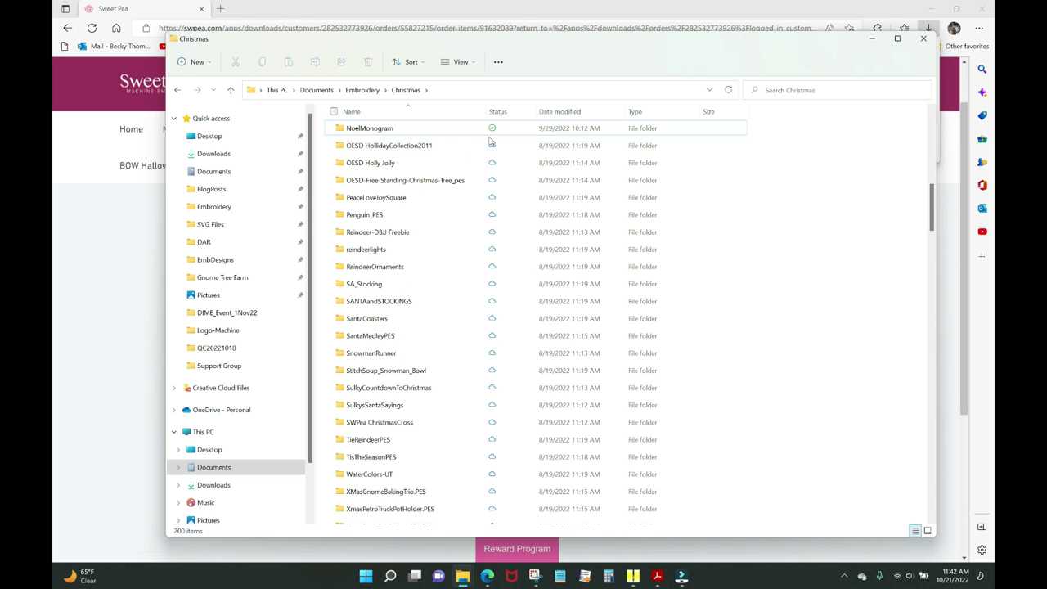
- Pin the existing ChristmasCross&Flowers-Swpea folder to Quick access, directly below Embroidery
{"action": "scroll", "coordinate": [416, 236], "scroll_direction": "up", "scroll_amount": 7}
{"action": "scroll", "coordinate": [416, 240], "scroll_direction": "up", "scroll_amount": 4}
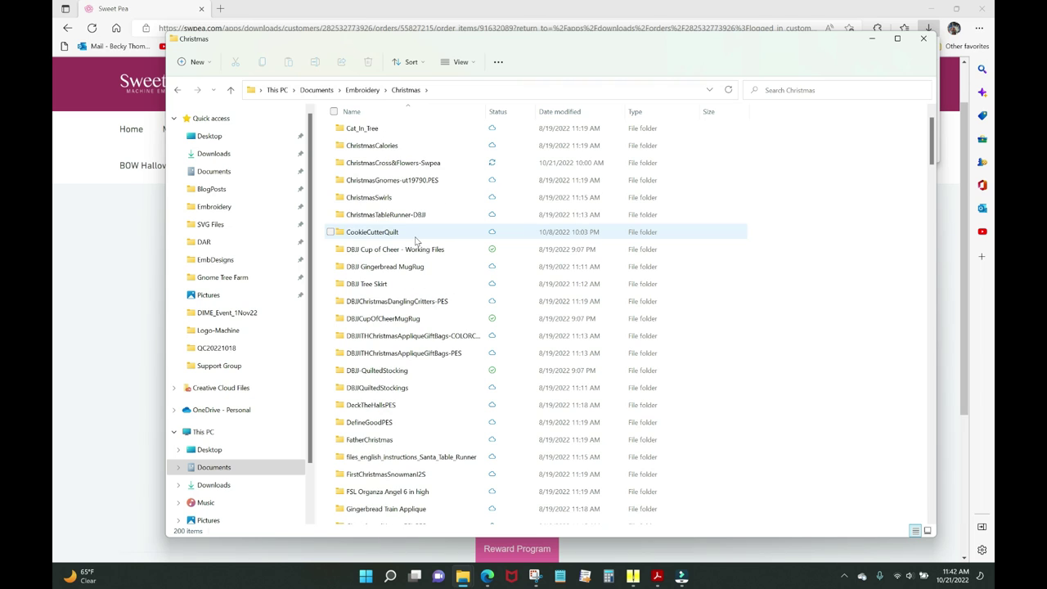
{"action": "left_click", "coordinate": [407, 166]}
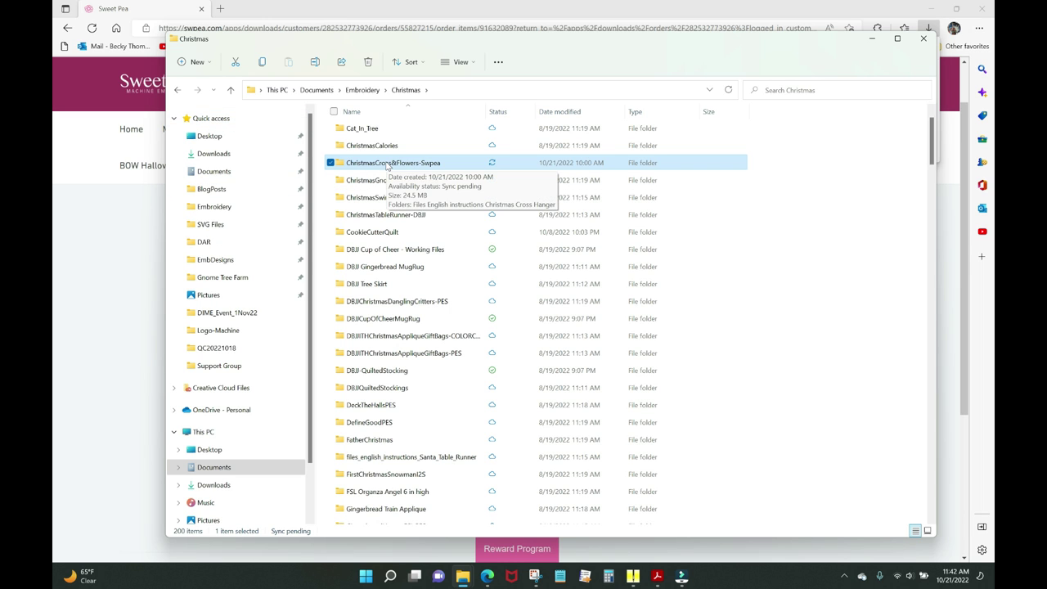
{"action": "left_click_drag", "start_coordinate": [387, 166], "coordinate": [211, 220]}
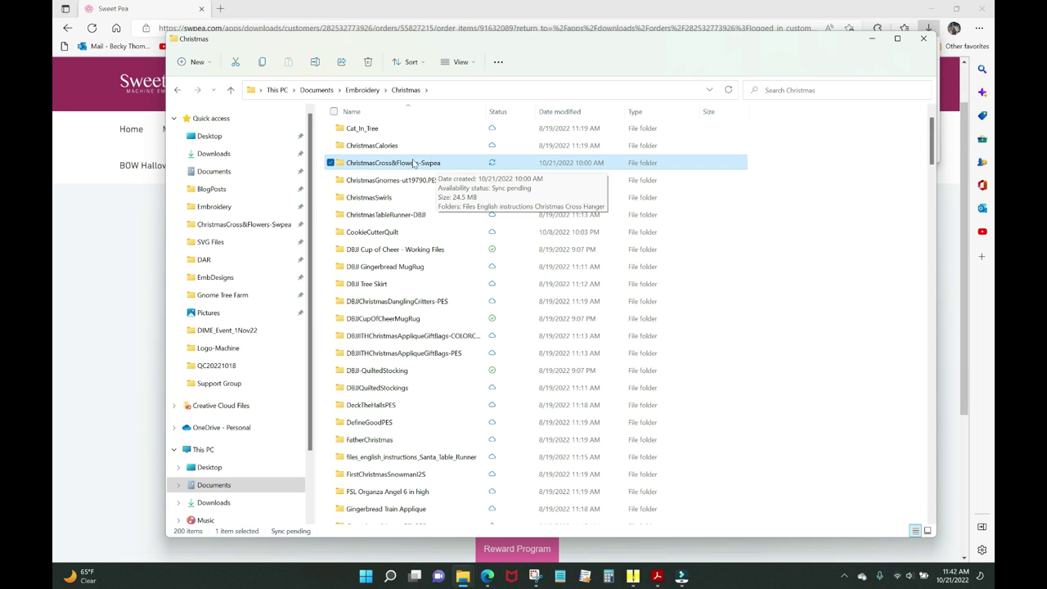
- Start extracting the zip "Files_English_instructions_Christmas_Cross_Hanger (3)" from the Downloads folder
{"action": "left_click", "coordinate": [215, 154]}
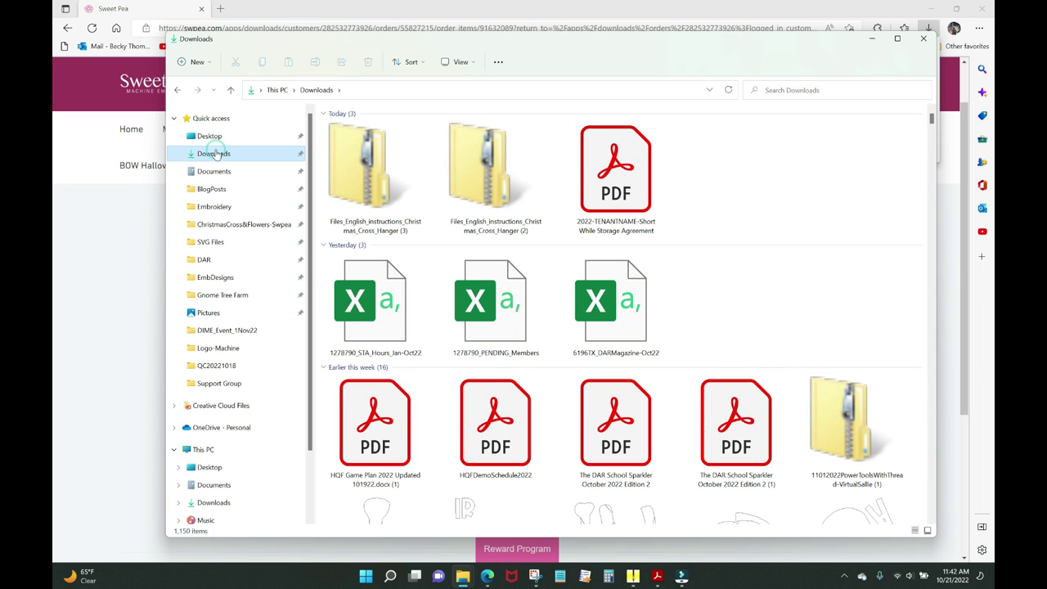
{"action": "left_click", "coordinate": [365, 168]}
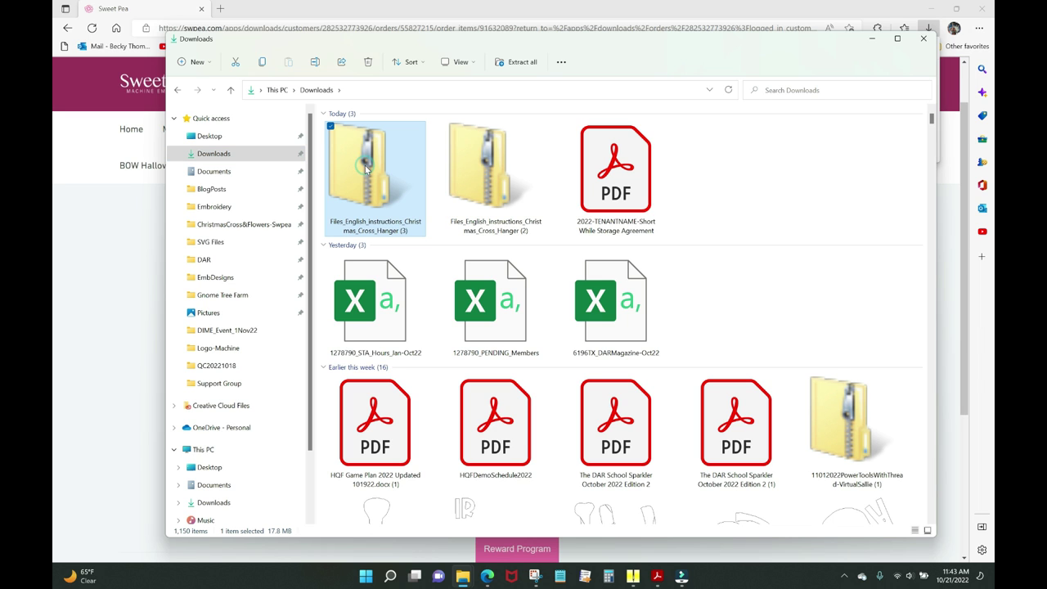
{"action": "right_click", "coordinate": [366, 169]}
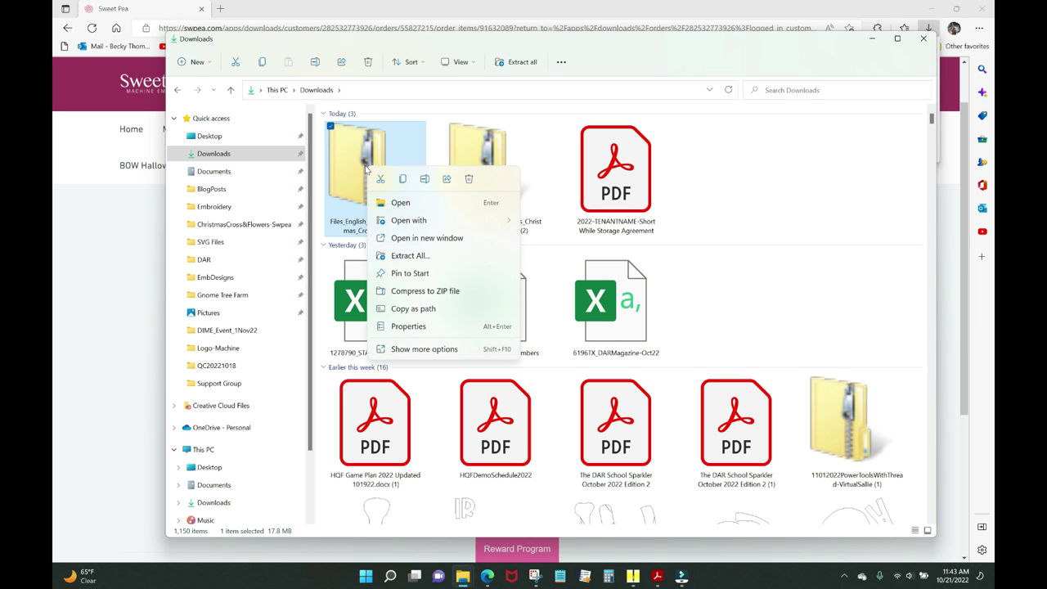
{"action": "left_click", "coordinate": [409, 255]}
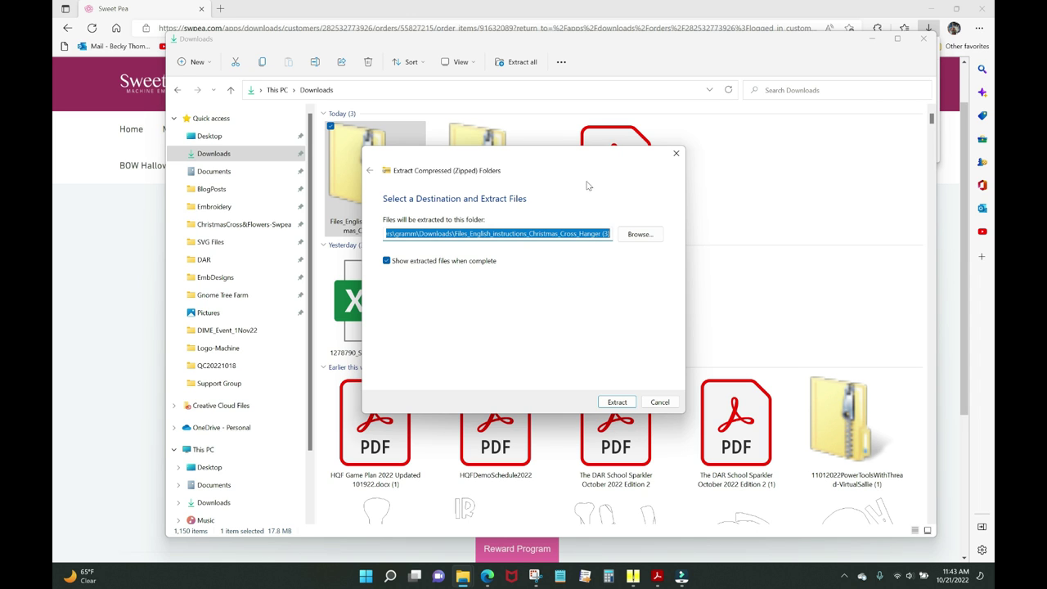
- Choose ChristmasCross&Flowers-Swpea inside the Christmas folder of Embroidery as the extraction destination, and cancel the extraction
{"action": "left_click", "coordinate": [638, 236]}
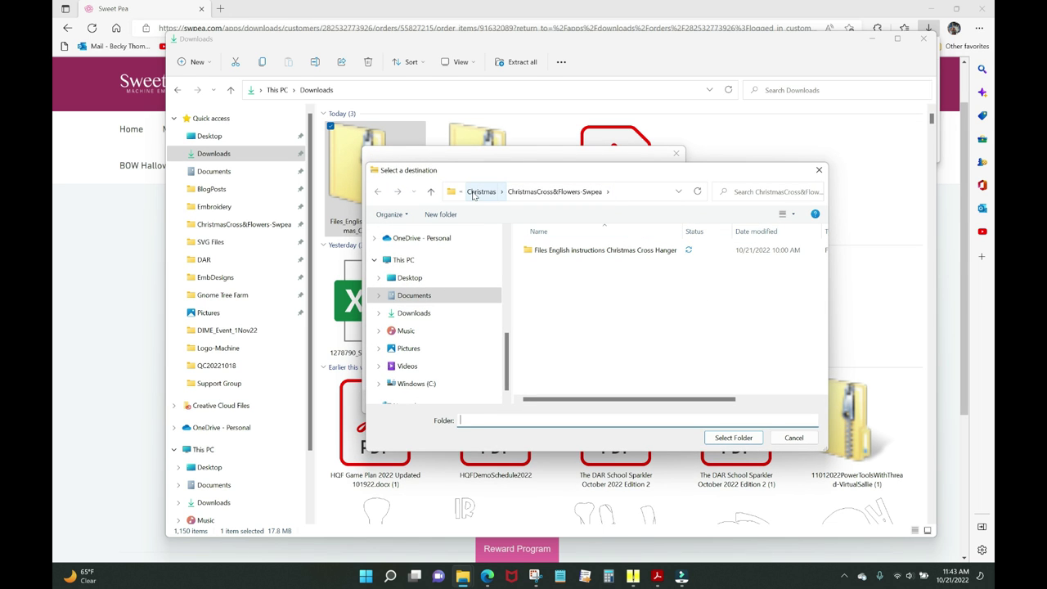
{"action": "scroll", "coordinate": [506, 351], "scroll_direction": "up", "scroll_amount": 5}
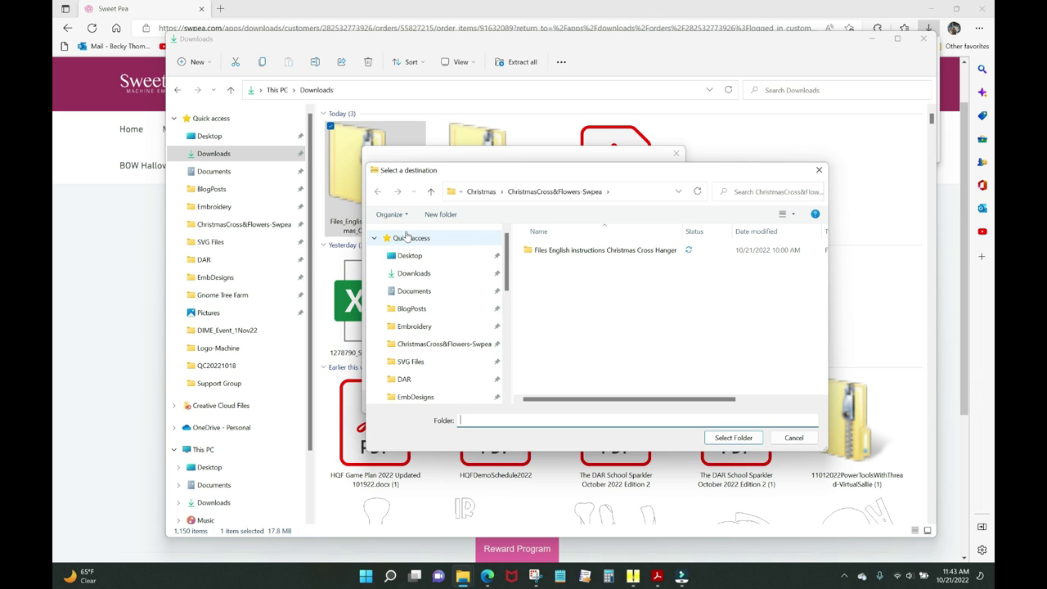
{"action": "left_click", "coordinate": [419, 344]}
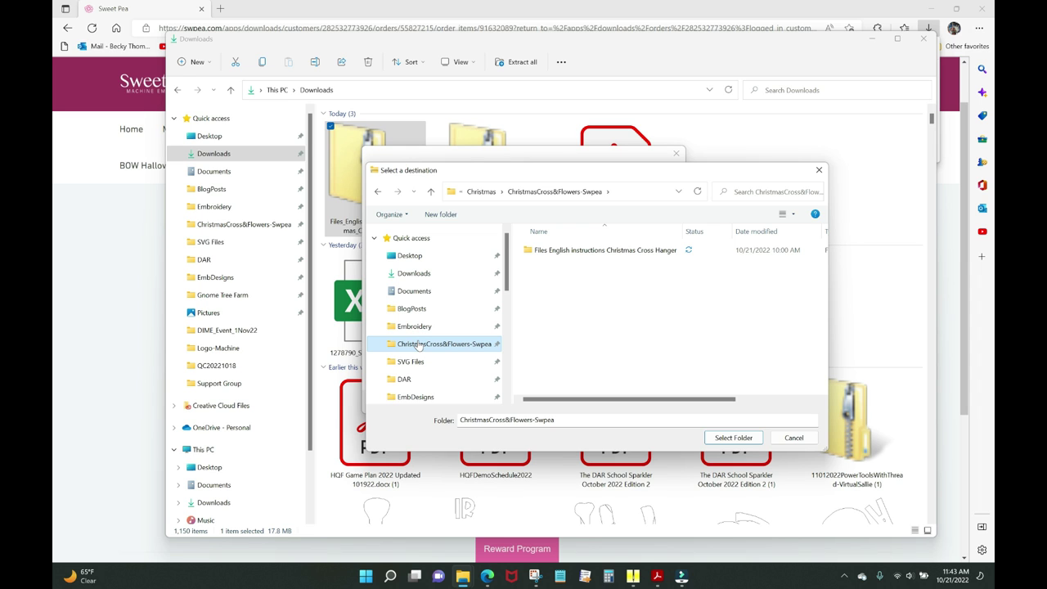
{"action": "left_click", "coordinate": [416, 327]}
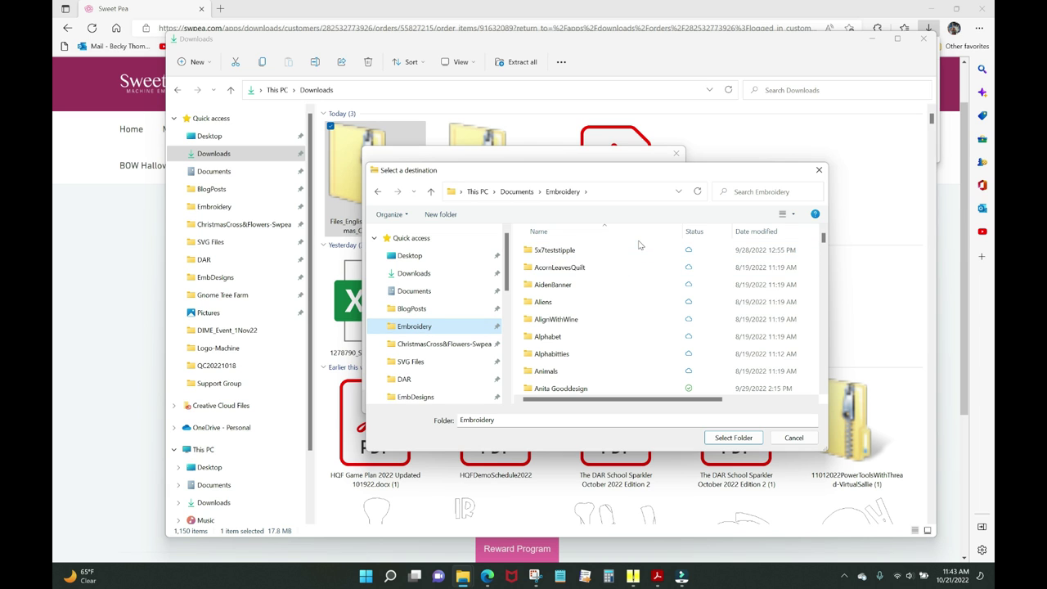
{"action": "scroll", "coordinate": [638, 270], "scroll_direction": "down", "scroll_amount": 5}
{"action": "scroll", "coordinate": [630, 311], "scroll_direction": "down", "scroll_amount": 5}
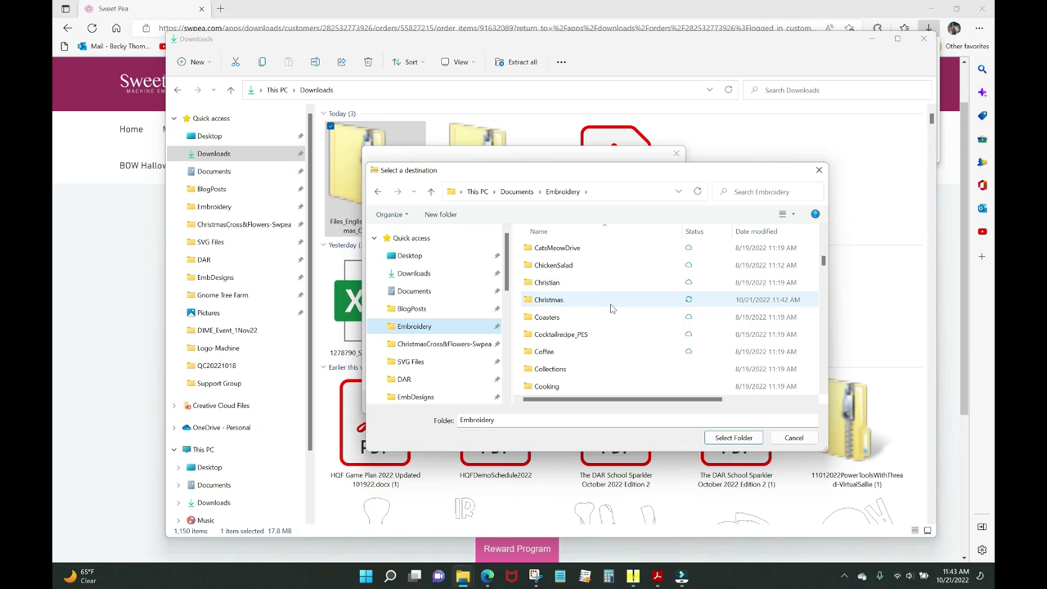
{"action": "double_click", "coordinate": [572, 303]}
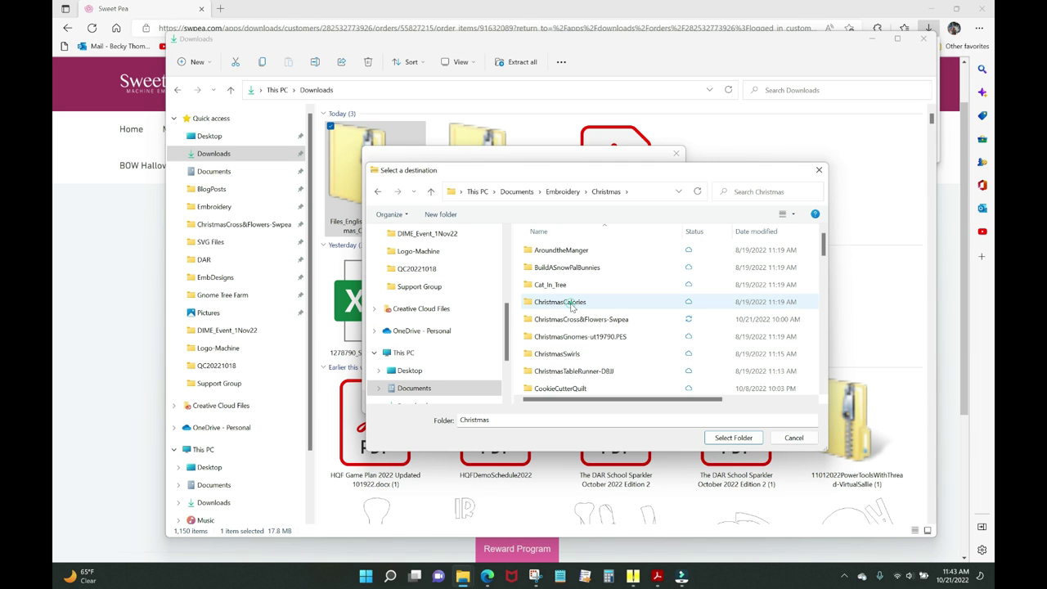
{"action": "double_click", "coordinate": [566, 321]}
{"action": "left_click", "coordinate": [727, 440]}
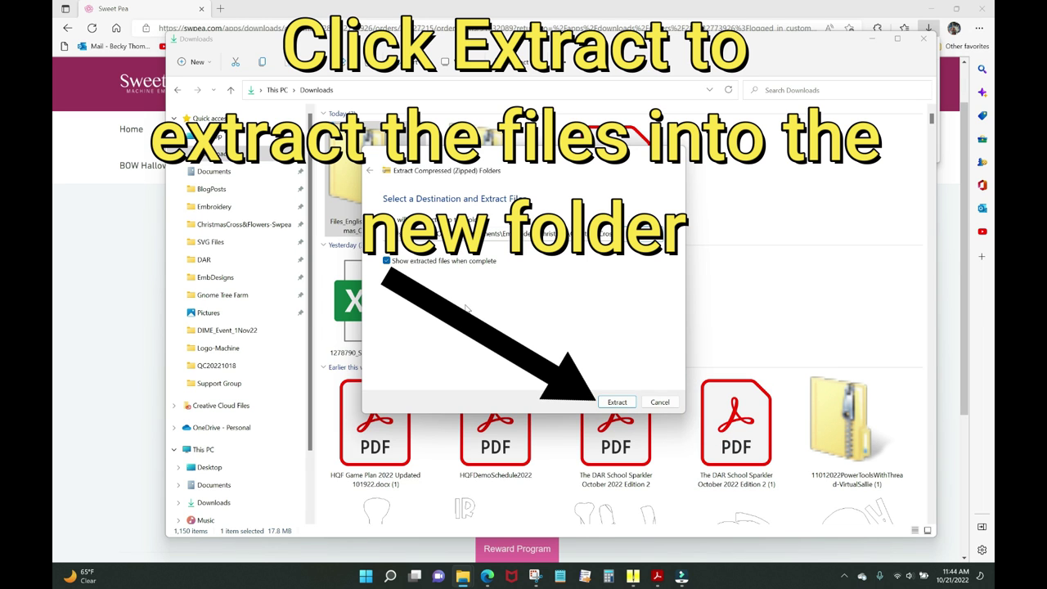
{"action": "left_click", "coordinate": [660, 402]}
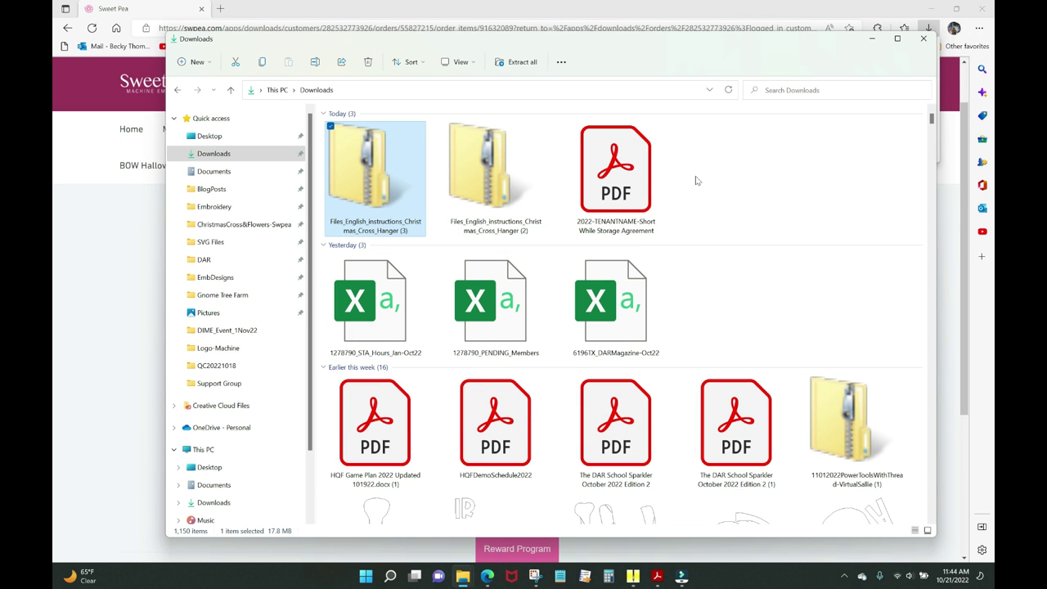
- Open the ChristmasCross&Flowers-Swpea folder and display its contents as extra large icons
{"action": "left_click", "coordinate": [238, 224]}
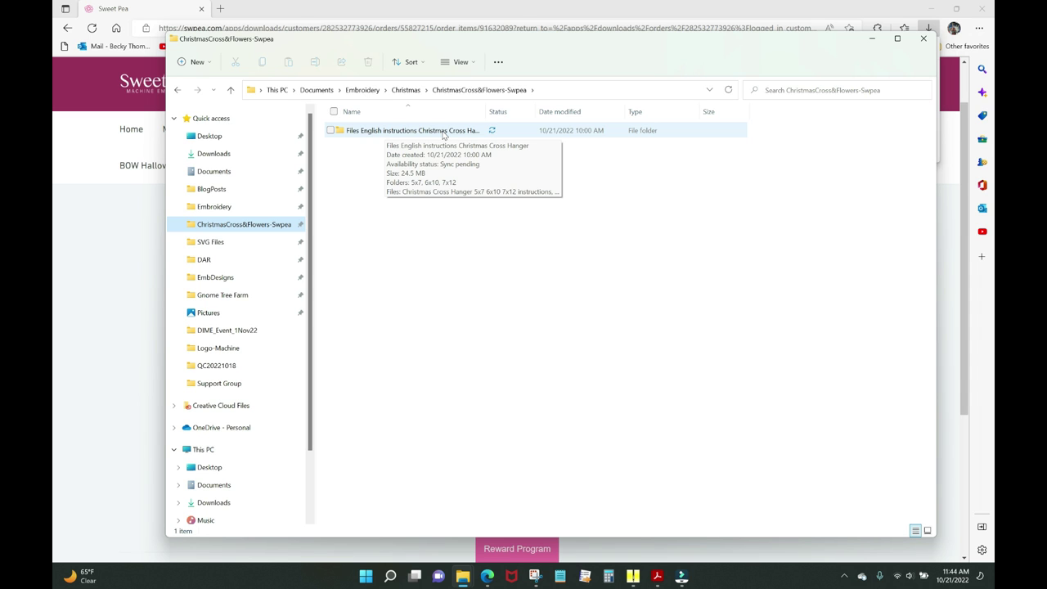
{"action": "left_click", "coordinate": [471, 63]}
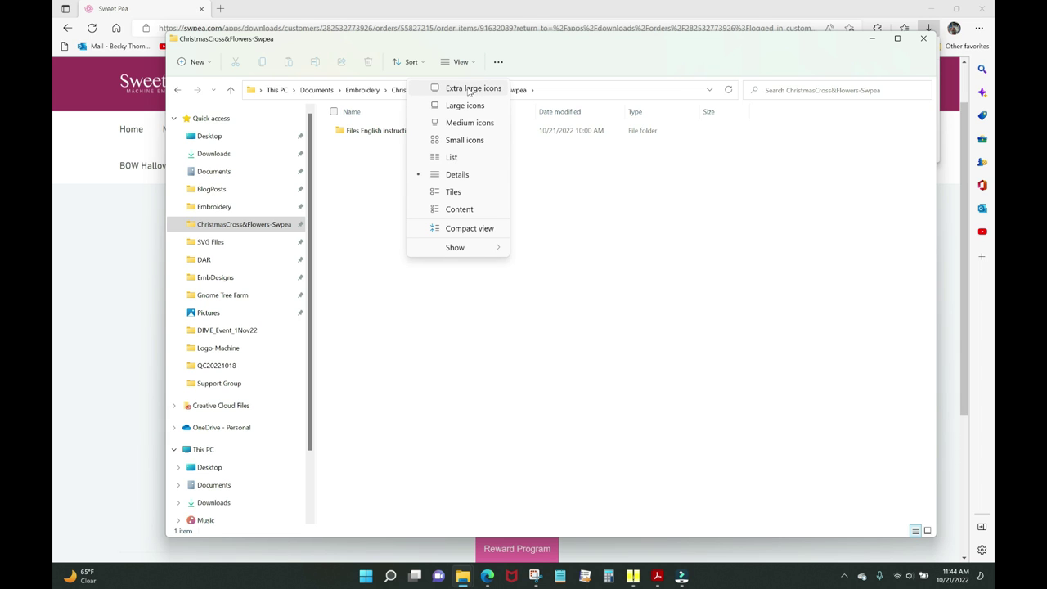
{"action": "left_click", "coordinate": [470, 88]}
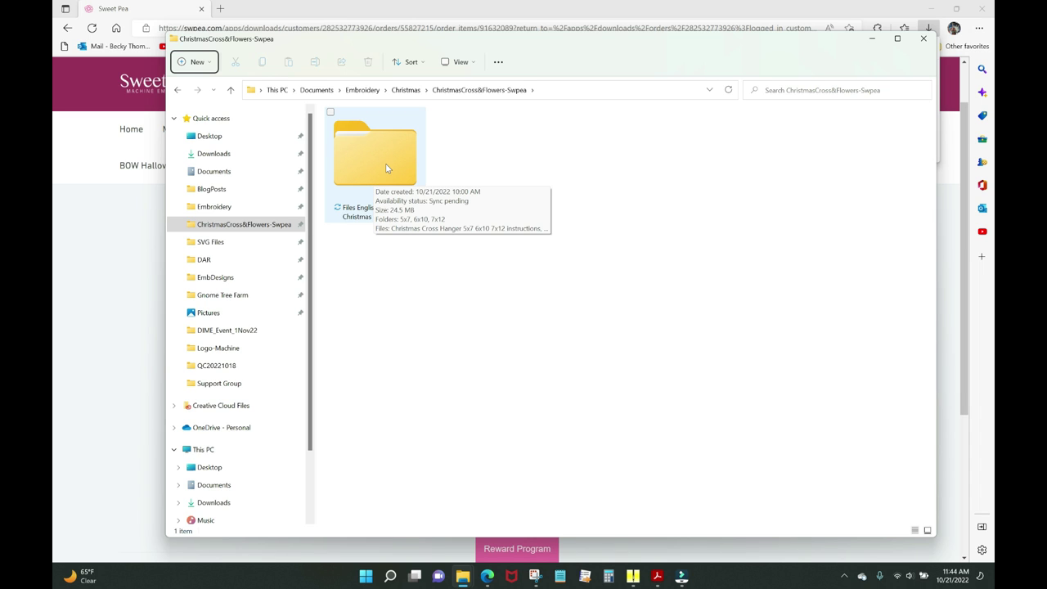
- Look at the zipped design files in Downloads and return to the ChristmasCross&Flowers-Swpea folder
{"action": "left_click", "coordinate": [215, 154]}
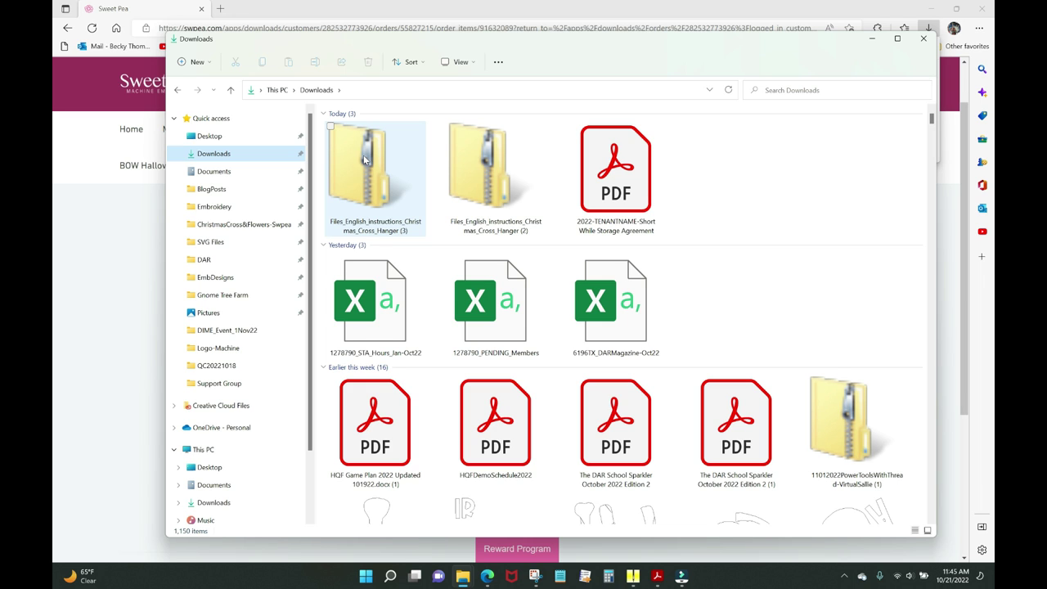
{"action": "left_click", "coordinate": [231, 225]}
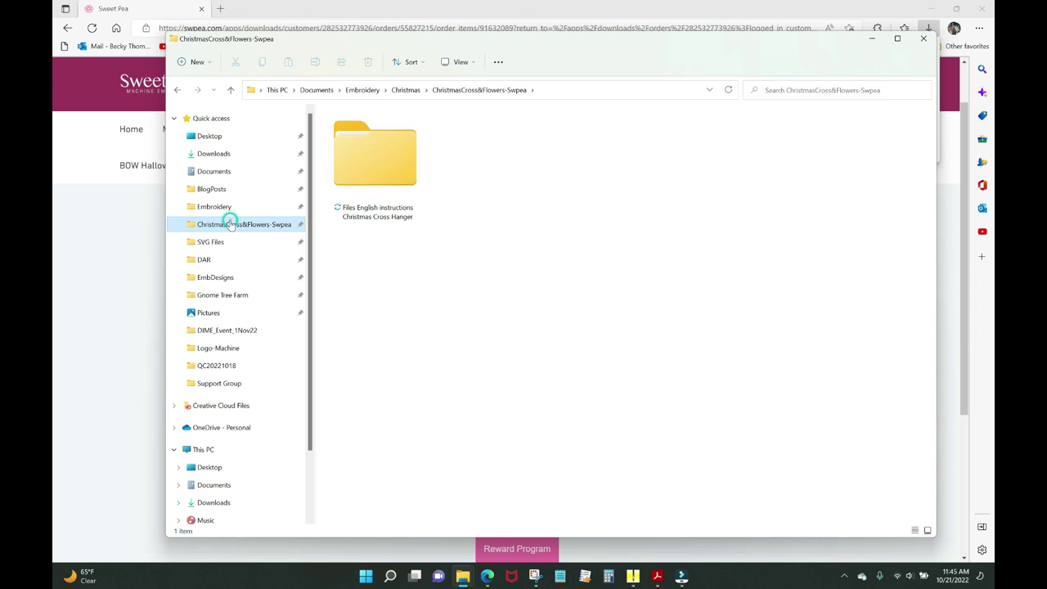
- Open the Files English instructions Christmas Cross Hanger folder and go over its 5x7, 6x10 and 7x12 subfolders
{"action": "double_click", "coordinate": [378, 162]}
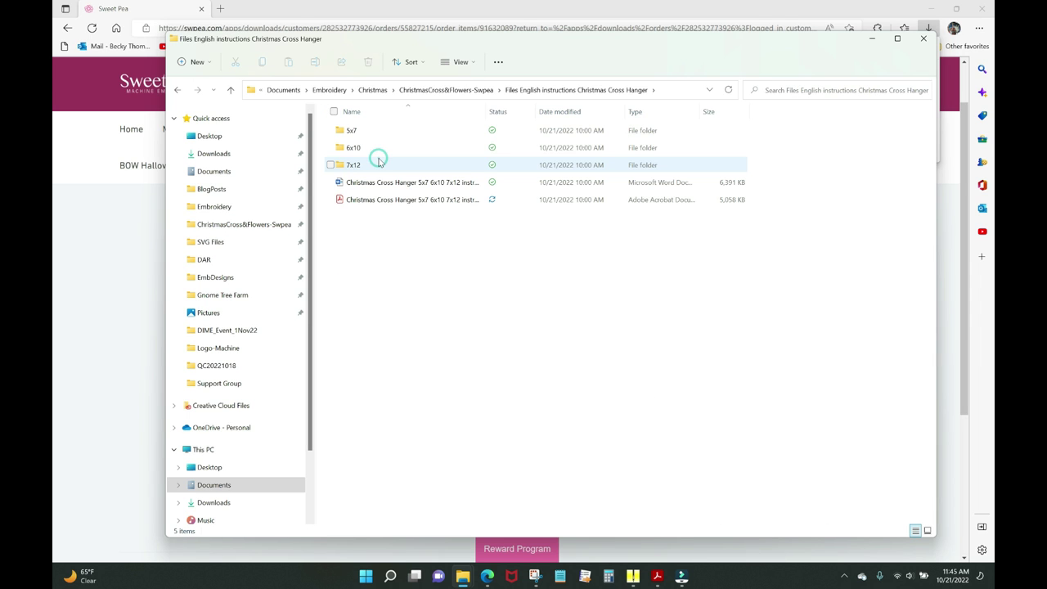
{"action": "left_click", "coordinate": [379, 131]}
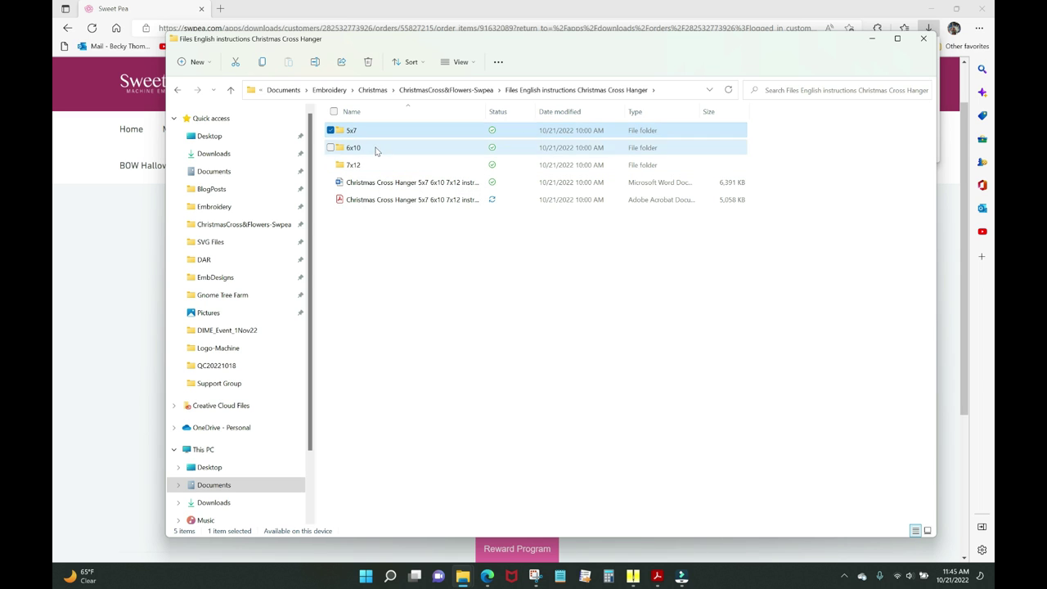
{"action": "left_click", "coordinate": [375, 148]}
{"action": "left_click", "coordinate": [377, 165]}
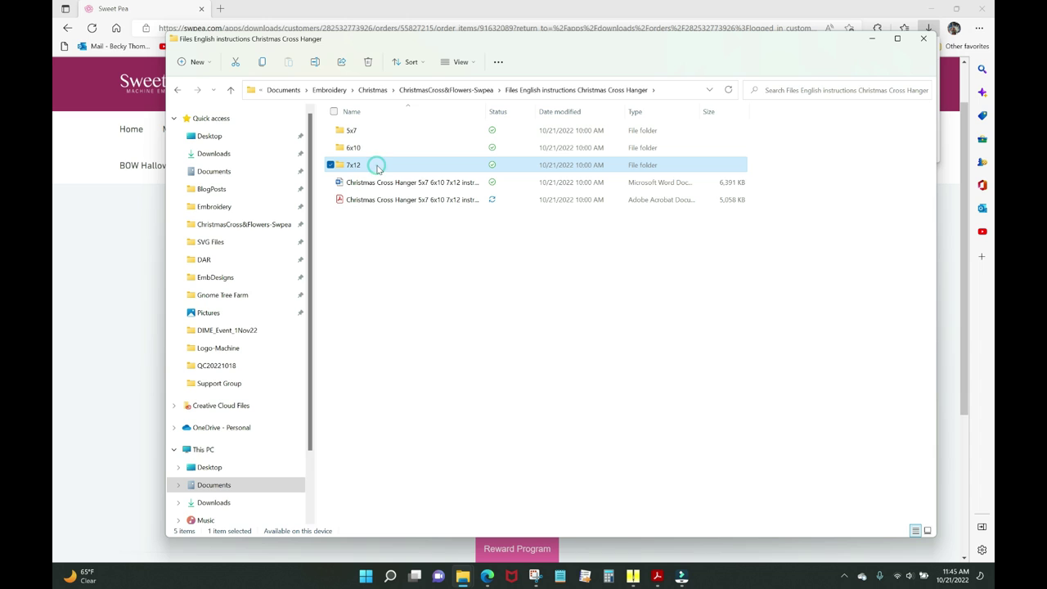
- Open the Word version of the Christmas Cross Hanger instructions, look at its cover page and close the document
{"action": "left_click", "coordinate": [379, 183]}
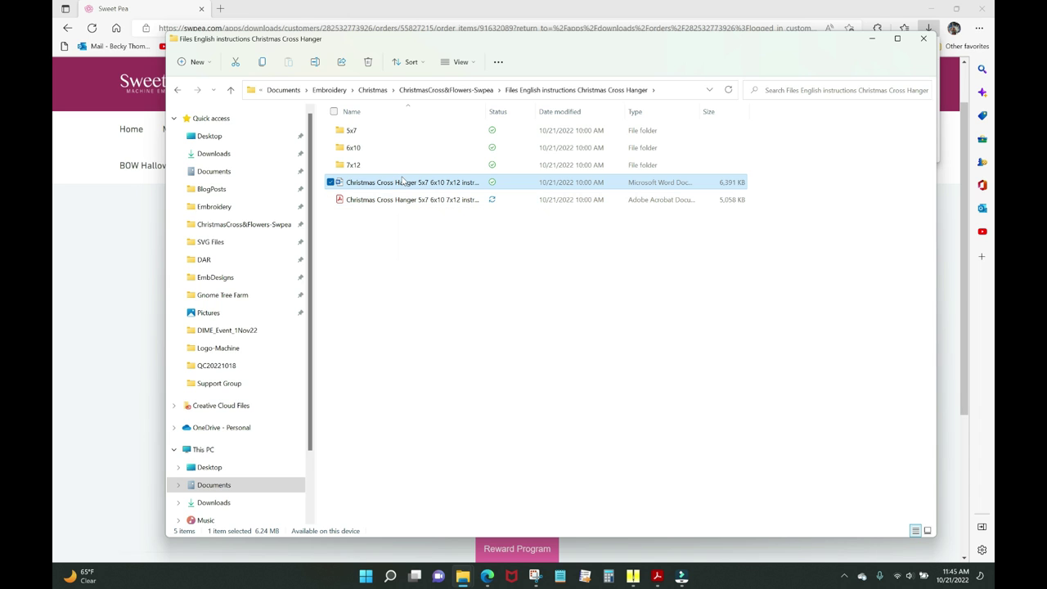
{"action": "double_click", "coordinate": [393, 183]}
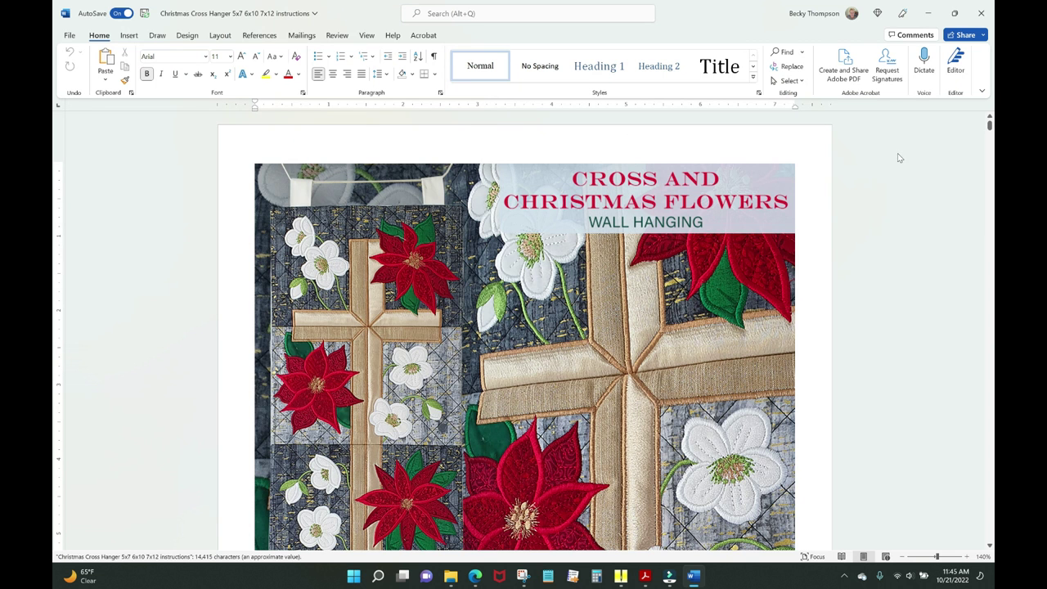
{"action": "mouse_move", "coordinate": [987, 123]}
{"action": "left_mouse_down"}
{"action": "mouse_move", "coordinate": [989, 187]}
{"action": "mouse_move", "coordinate": [980, 115]}
{"action": "left_mouse_up"}
{"action": "left_click", "coordinate": [980, 11]}
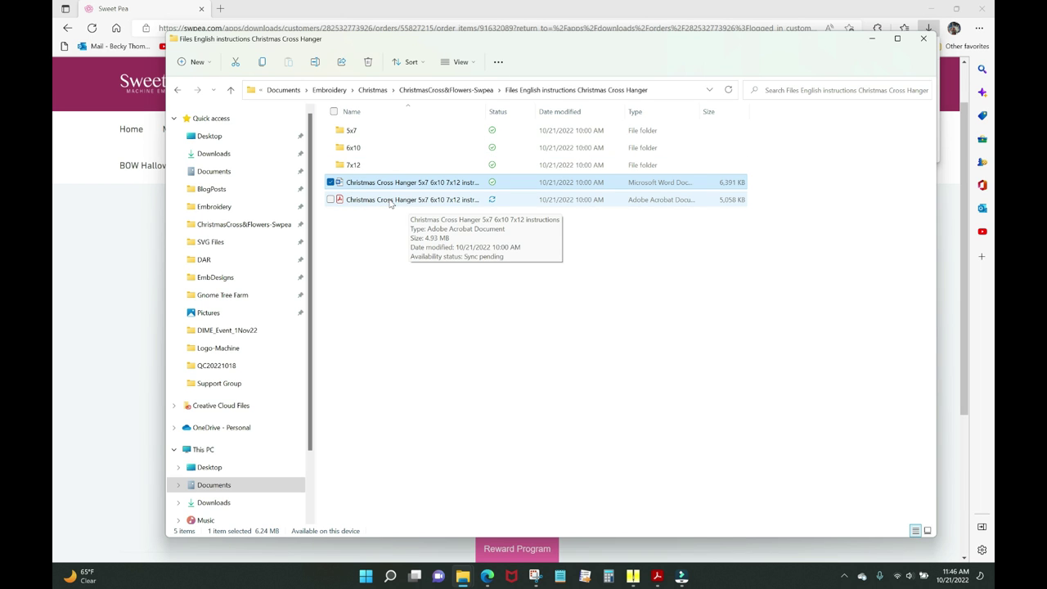
- Open the PDF version of the Christmas Cross Hanger instructions and highlight the 5x7 fabric requirements from Panel 1 through Batting 1
{"action": "double_click", "coordinate": [390, 201]}
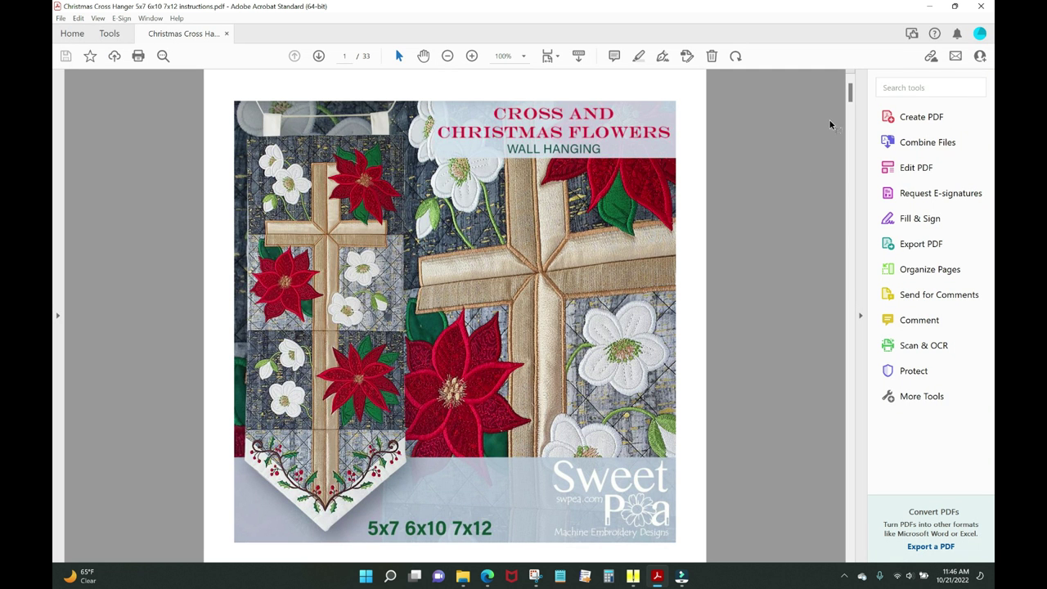
{"action": "scroll", "coordinate": [850, 91], "scroll_direction": "down", "scroll_amount": 3}
{"action": "left_click_drag", "start_coordinate": [850, 92], "coordinate": [851, 108]}
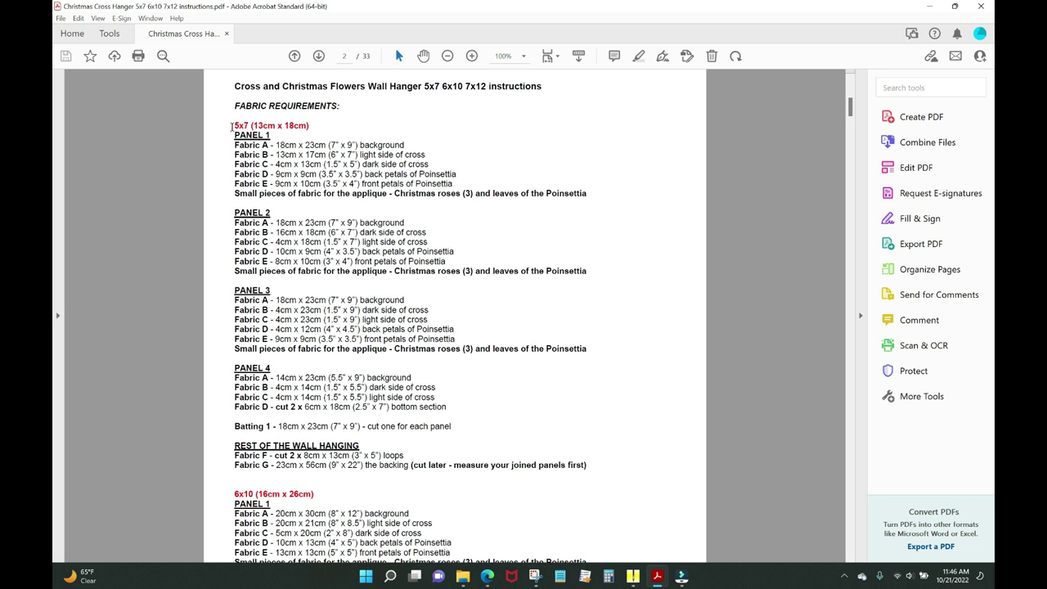
{"action": "left_click_drag", "start_coordinate": [231, 126], "coordinate": [451, 426]}
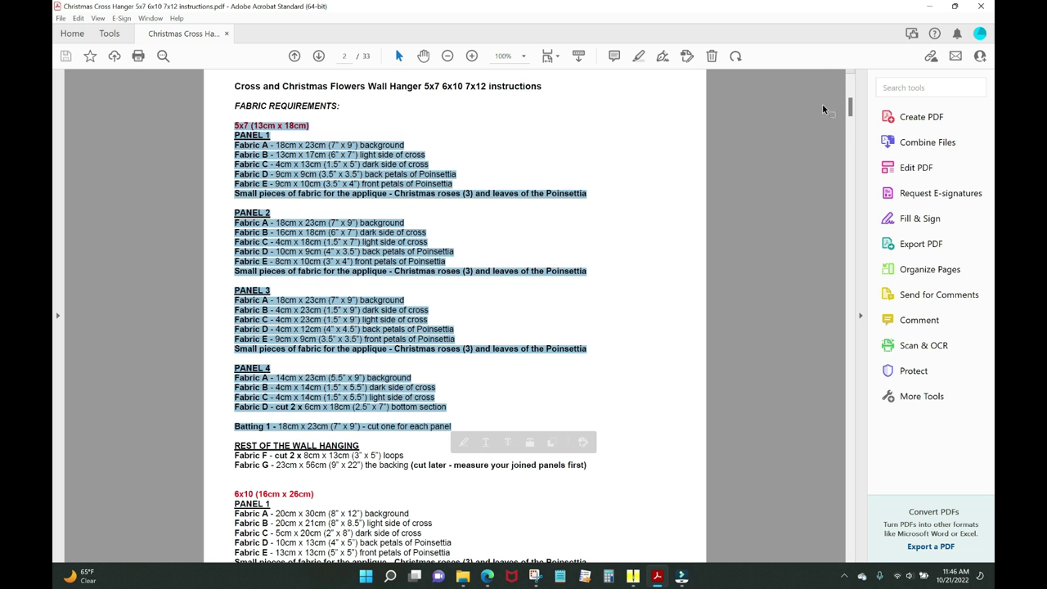
- Highlight the 6x10 fabric requirements for panels 1 to 3, and clear the selection
{"action": "left_click_drag", "start_coordinate": [850, 107], "coordinate": [850, 115]}
{"action": "left_click", "coordinate": [726, 102]}
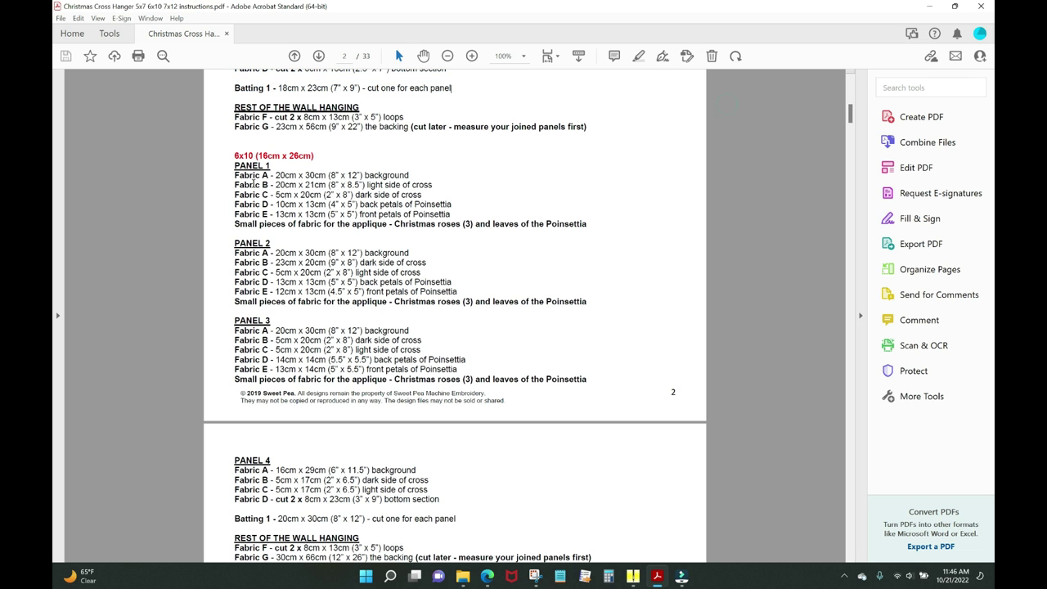
{"action": "left_click_drag", "start_coordinate": [230, 155], "coordinate": [462, 382]}
{"action": "left_click", "coordinate": [666, 261]}
- Read the 7x12 fabric requirements and the finished dimensions on page 3 of the instructions
{"action": "scroll", "coordinate": [667, 262], "scroll_direction": "down", "scroll_amount": 5}
{"action": "scroll", "coordinate": [738, 193], "scroll_direction": "down", "scroll_amount": 4}
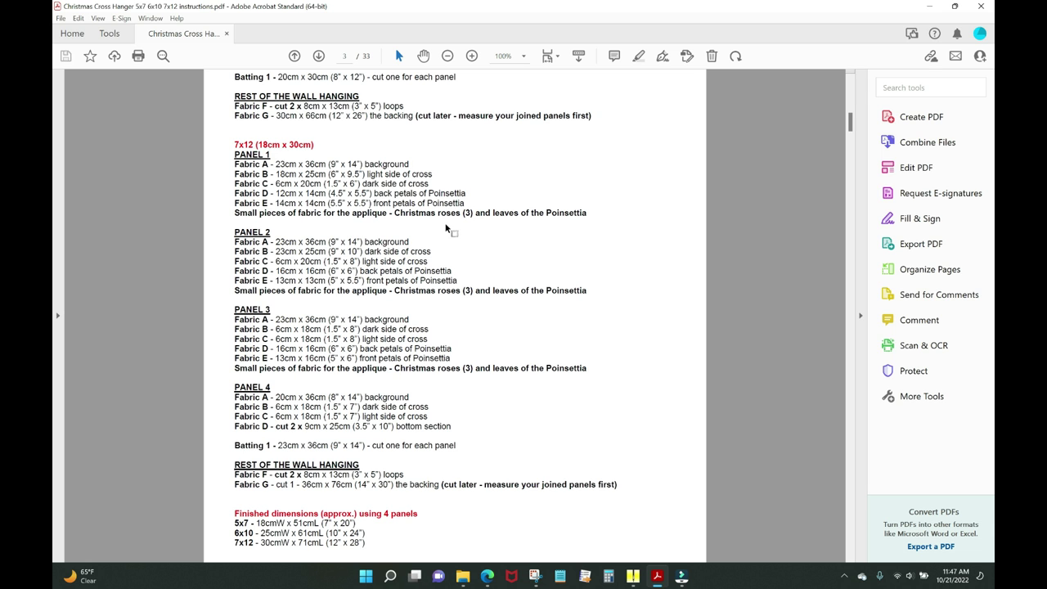
{"action": "scroll", "coordinate": [548, 204], "scroll_direction": "up", "scroll_amount": 1}
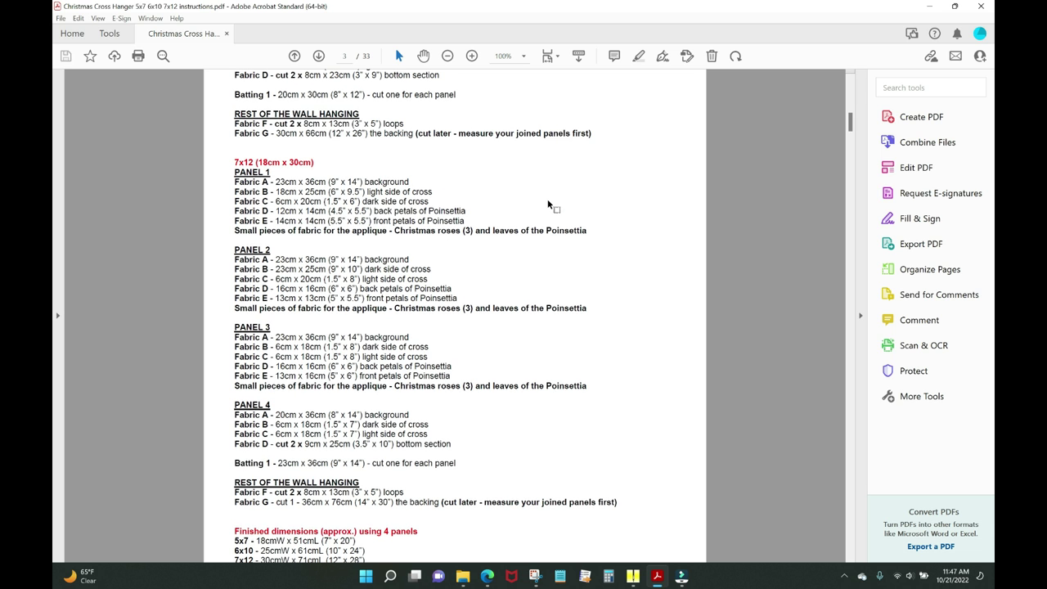
{"action": "scroll", "coordinate": [545, 200], "scroll_direction": "down", "scroll_amount": 1}
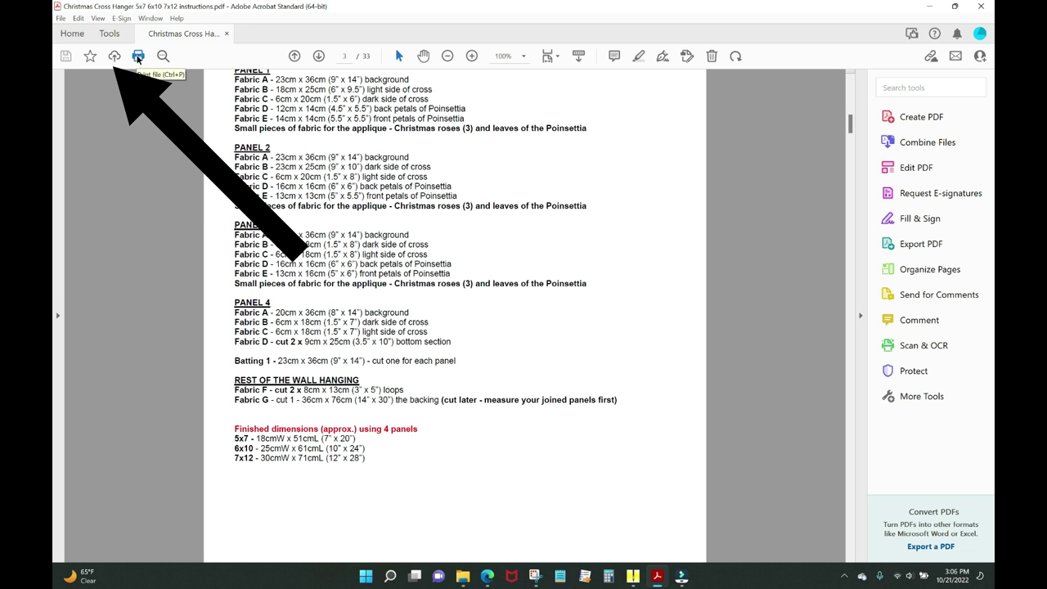
- Open the print settings for the instructions PDF and preview its pages up to page 6
{"action": "left_click", "coordinate": [138, 56]}
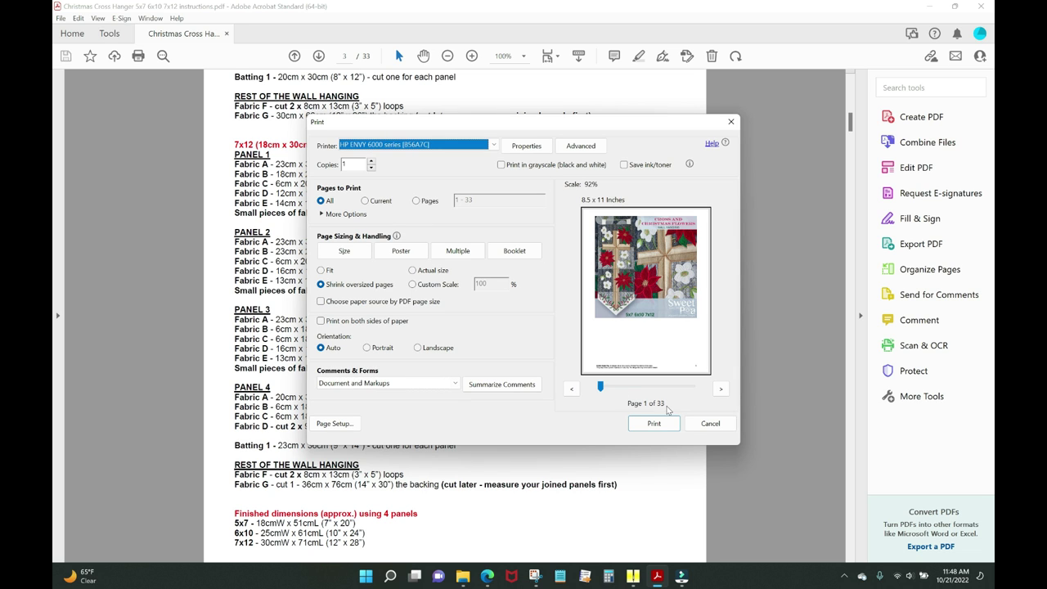
{"action": "left_click", "coordinate": [721, 389]}
{"action": "left_click", "coordinate": [721, 389]}
{"action": "left_click", "coordinate": [721, 389]}
{"action": "left_click", "coordinate": [721, 389]}
{"action": "left_click", "coordinate": [721, 389]}
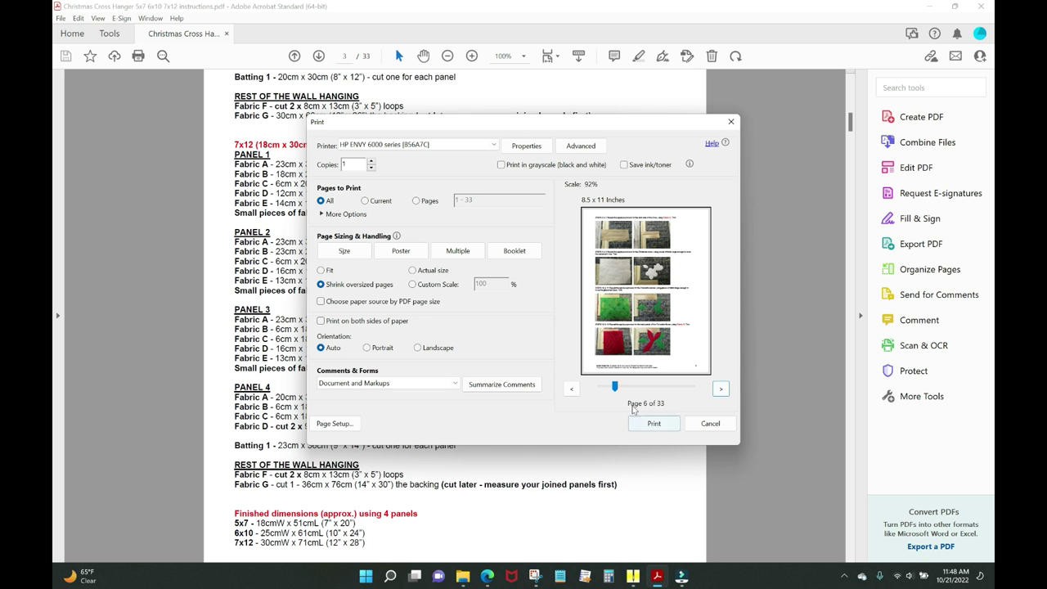
- Go back through the print preview to page 3 and print only the current page of the instructions
{"action": "left_click", "coordinate": [614, 385]}
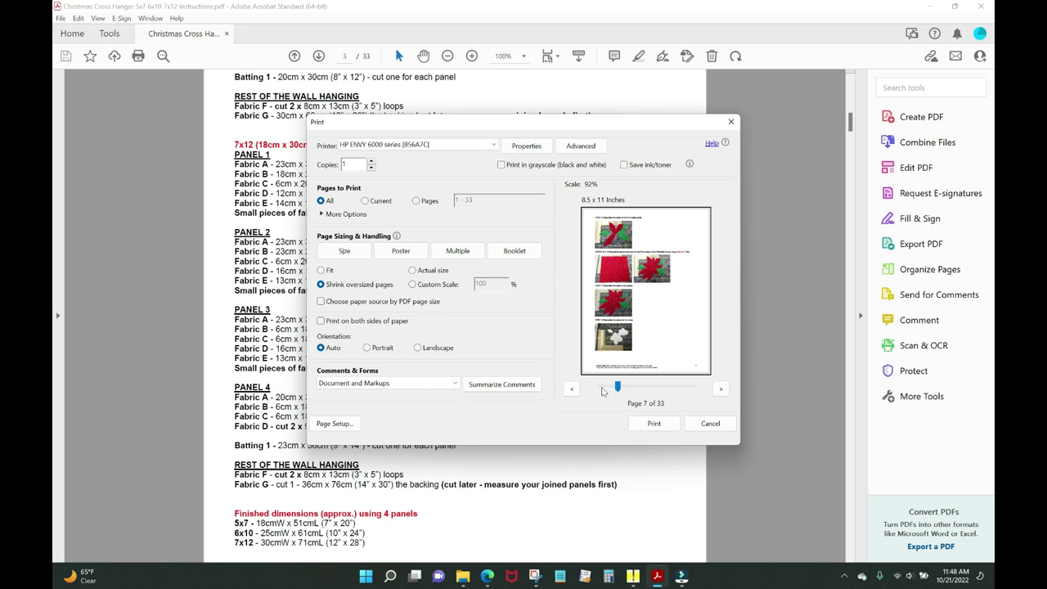
{"action": "left_click", "coordinate": [602, 386]}
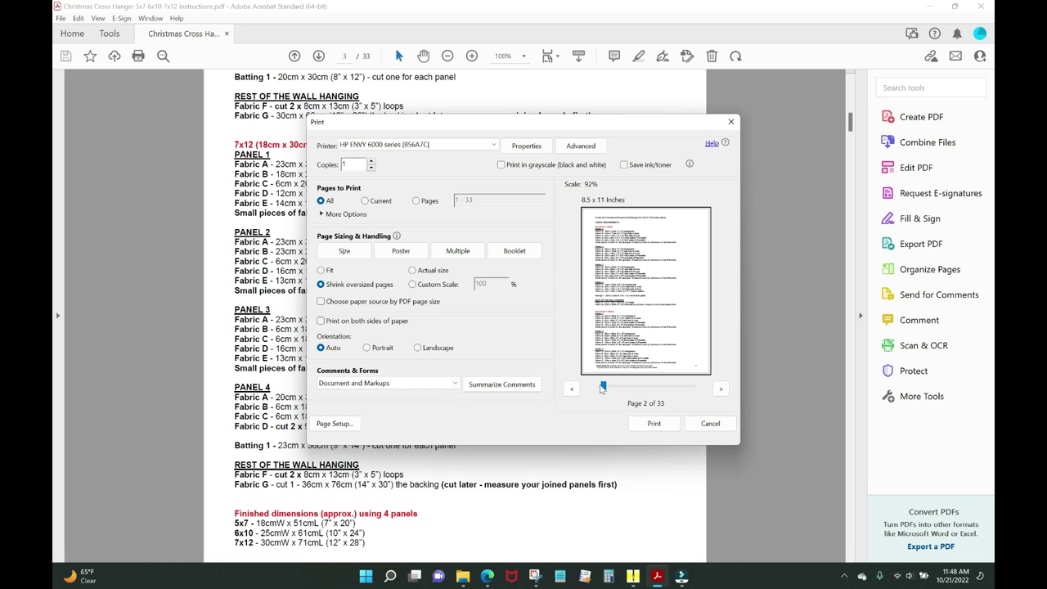
{"action": "left_click", "coordinate": [720, 389]}
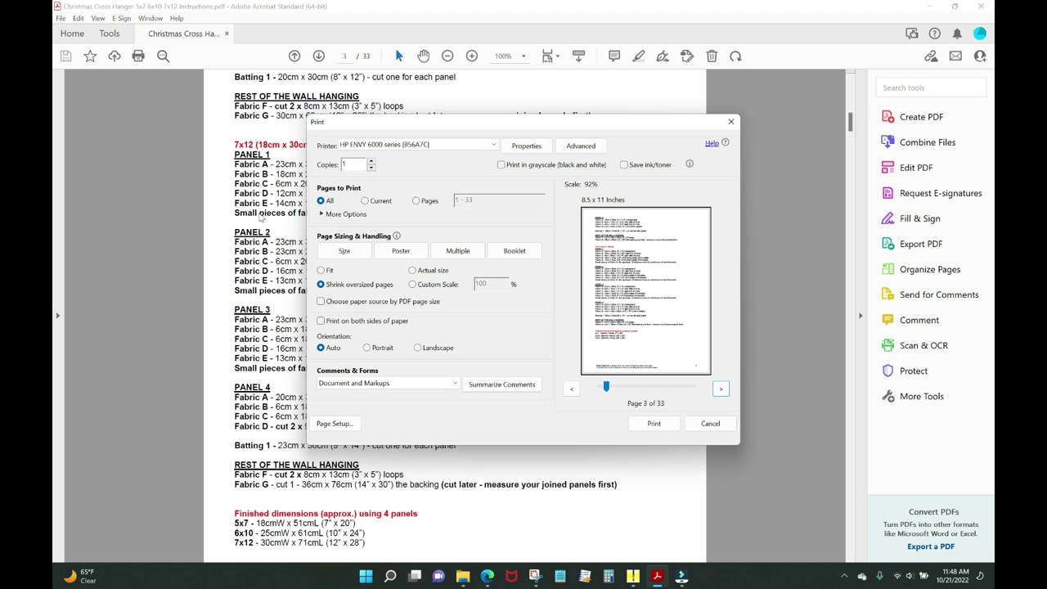
{"action": "left_click", "coordinate": [365, 200]}
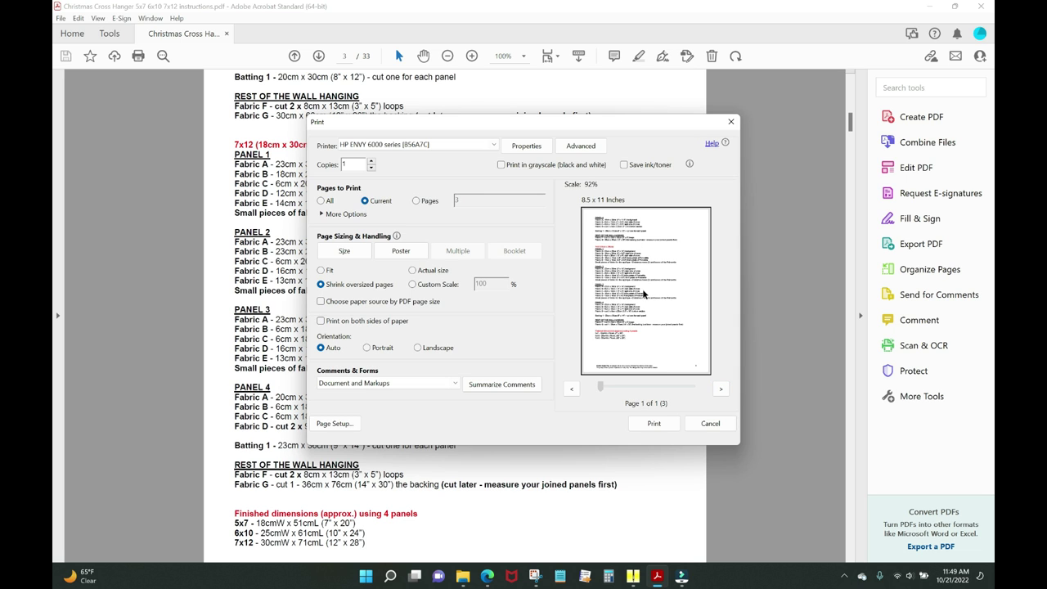
{"action": "left_click", "coordinate": [658, 422]}
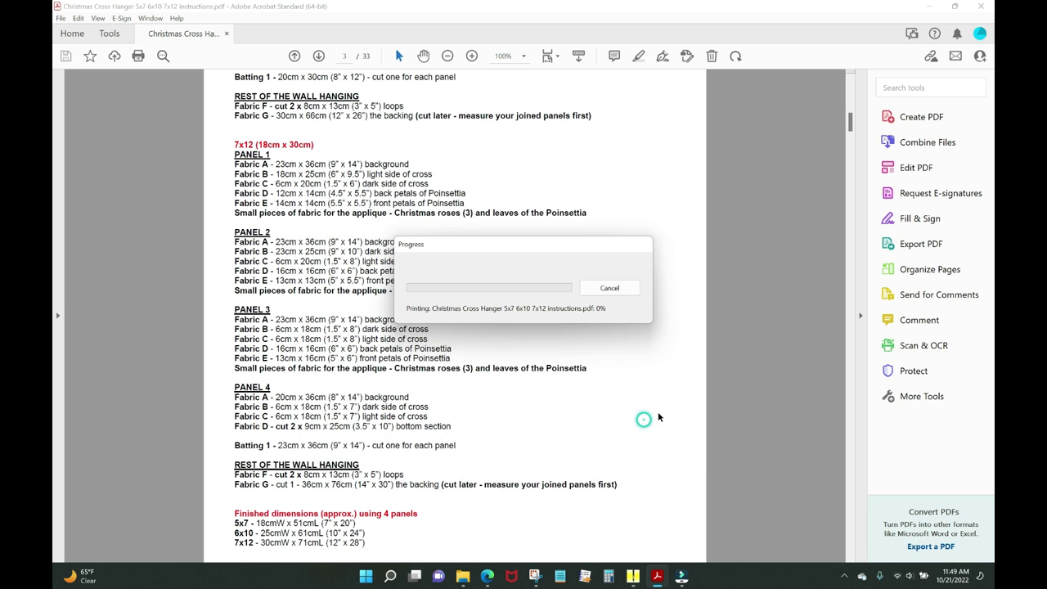